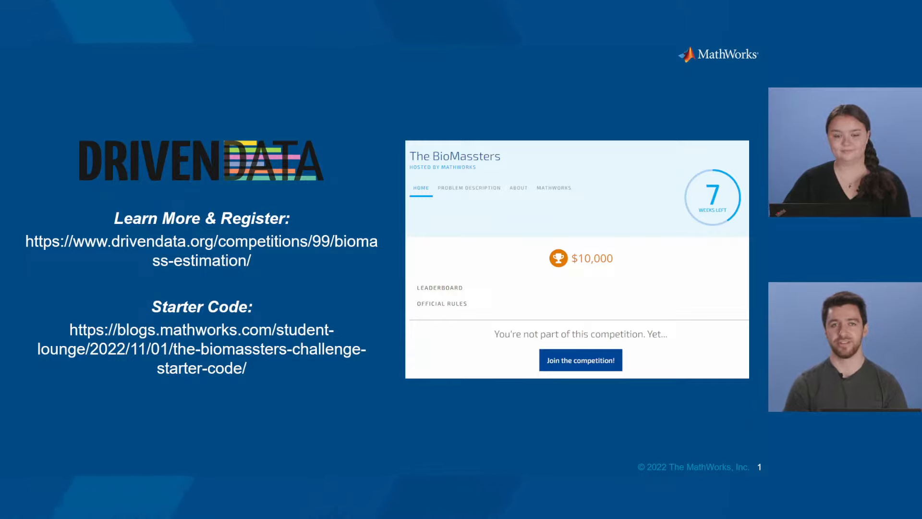
Step: Switch to the Image Labeler and import the Boats image from the Deep Learning with Images folder
key("alt+Tab")
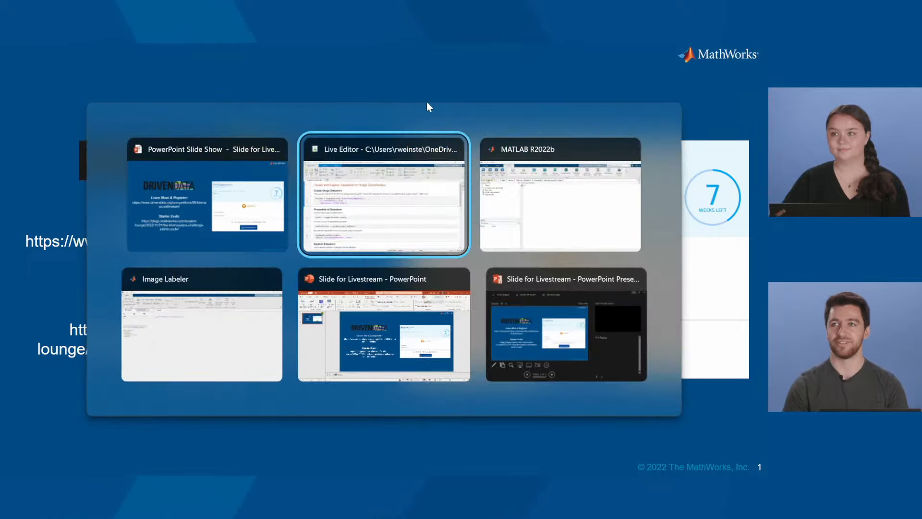
left_click(204, 297)
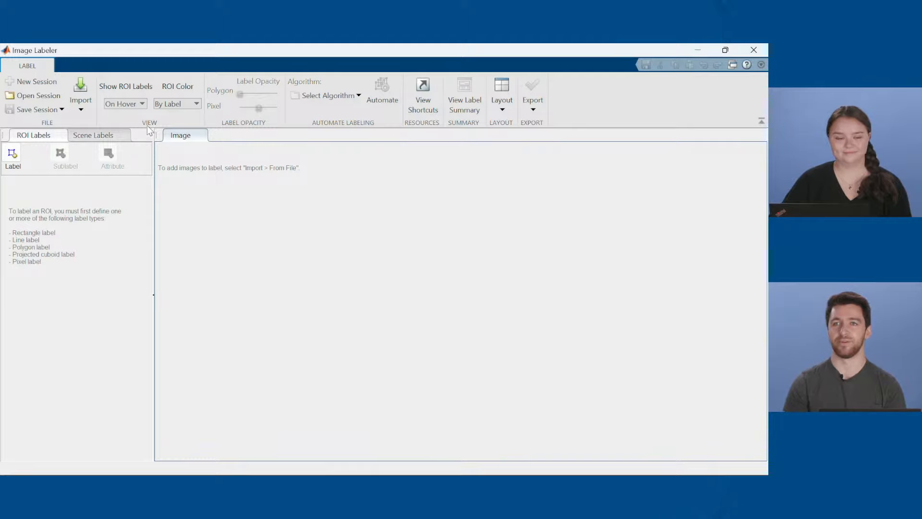
left_click(81, 102)
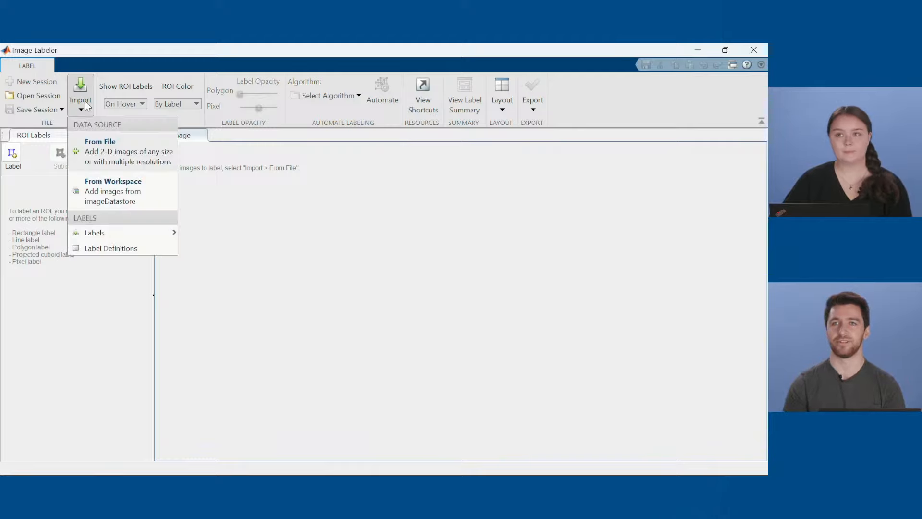
left_click(114, 152)
left_click(197, 174)
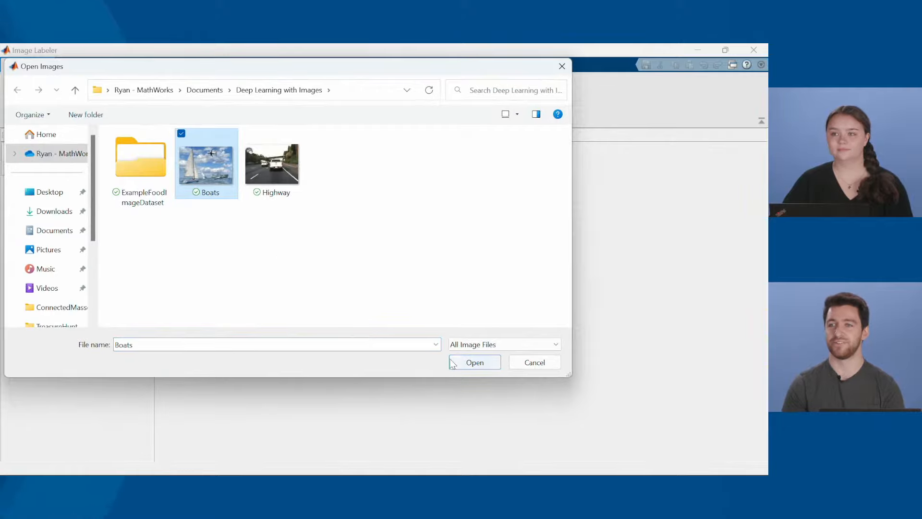
left_click(474, 362)
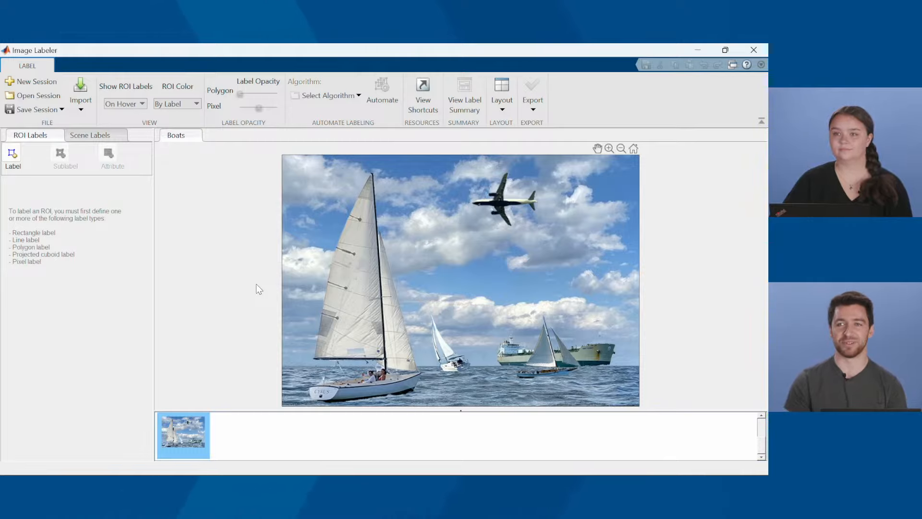
Step: Define a Rectangle ROI label named Sailboat in a new group called Boats
left_click(18, 154)
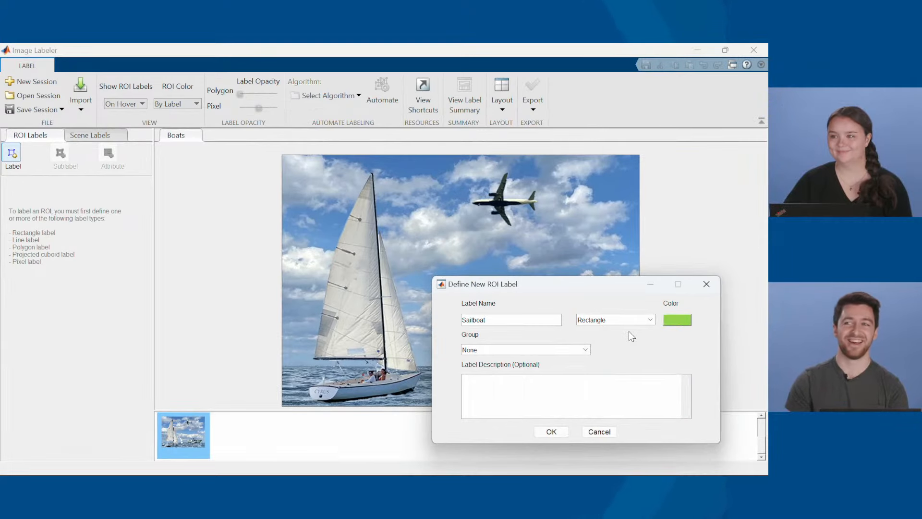
left_click(651, 320)
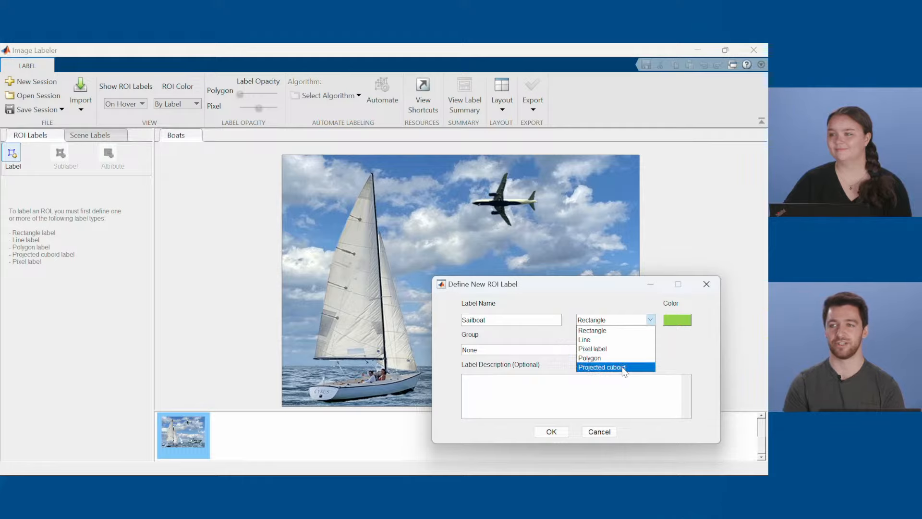
left_click(622, 330)
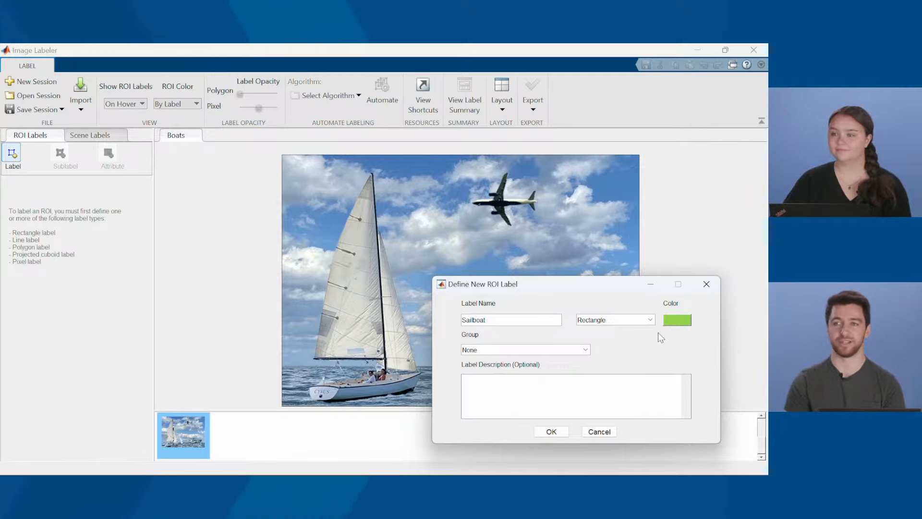
left_click(585, 349)
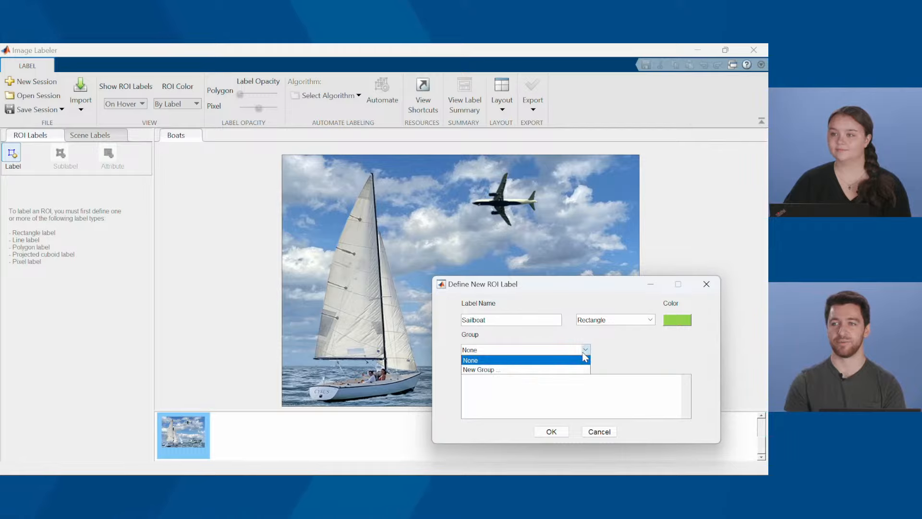
left_click(584, 369)
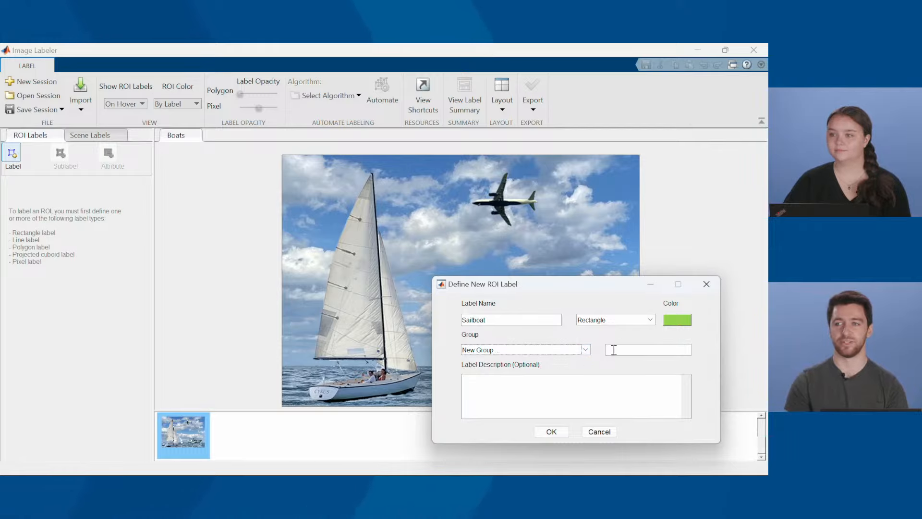
type("Boats")
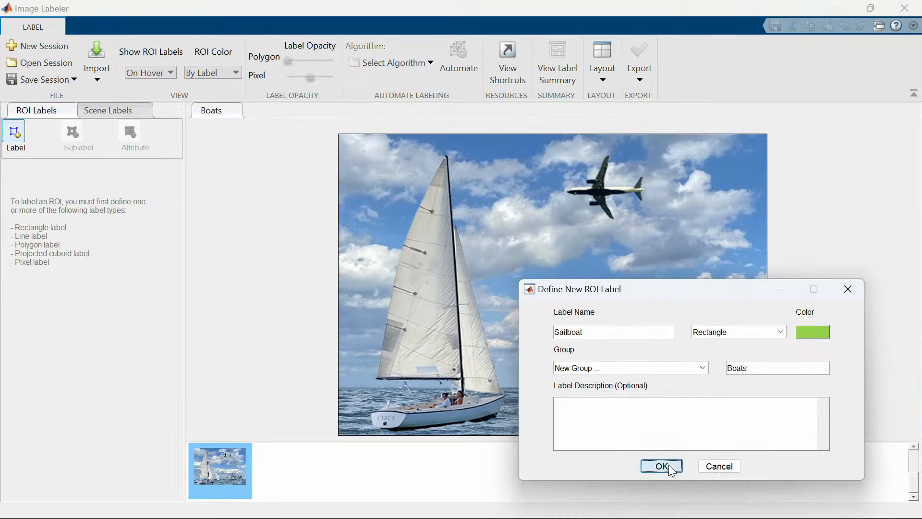
left_click(662, 466)
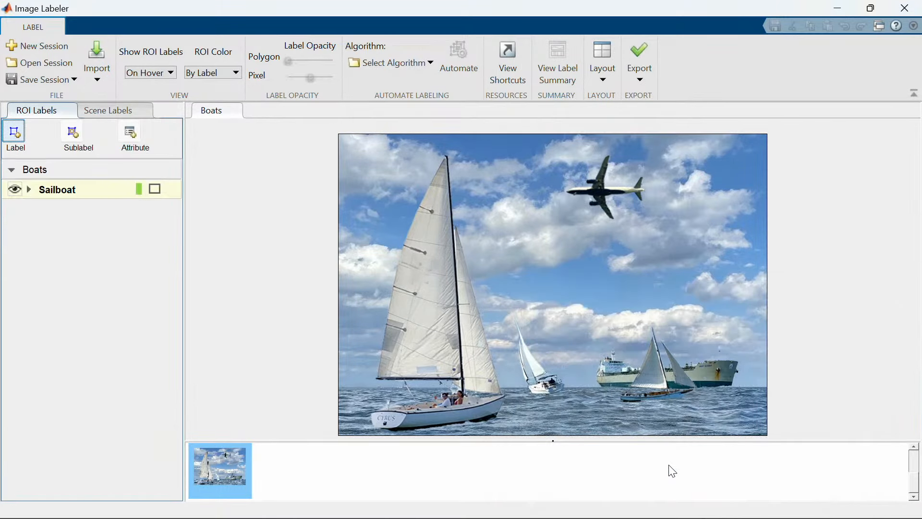
Step: Draw Sailboat boxes around the large sailboat and the two smaller sailboats in the image
left_click(11, 172)
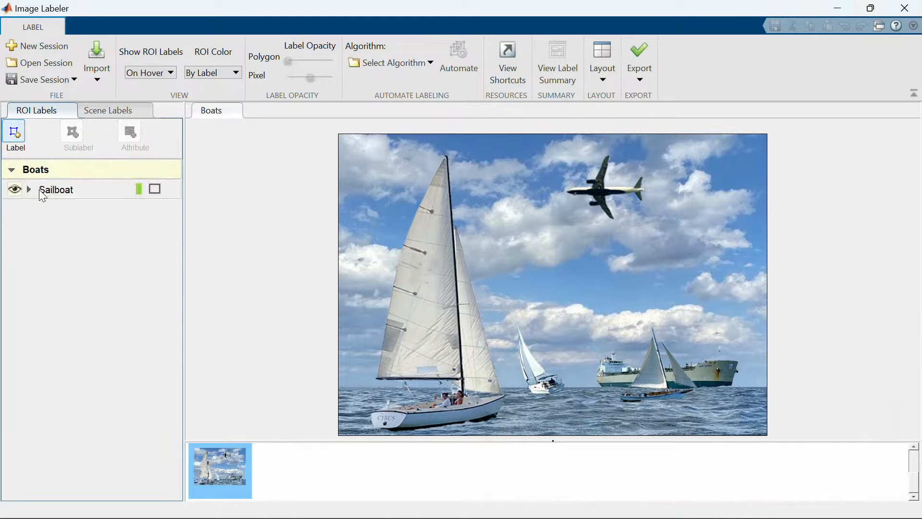
left_click(57, 187)
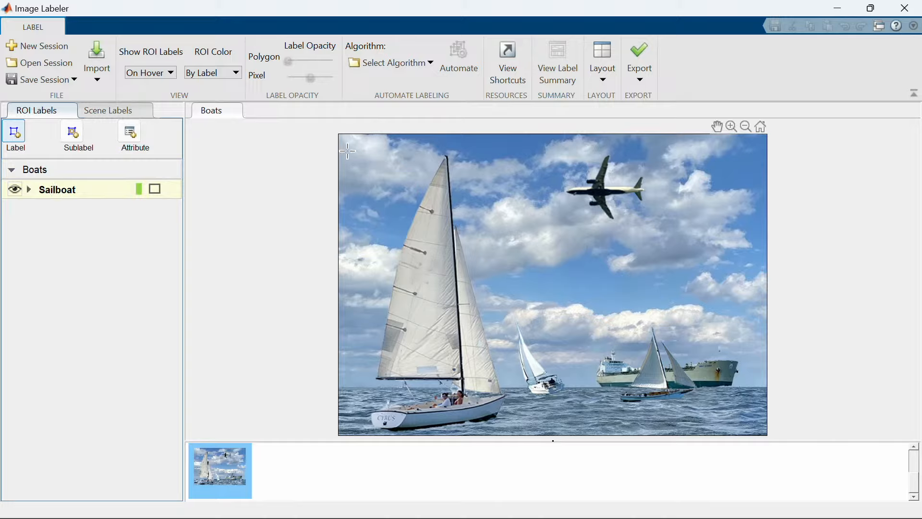
mouse_move(347, 150)
left_mouse_down()
mouse_move(504, 333)
mouse_move(514, 433)
left_mouse_up()
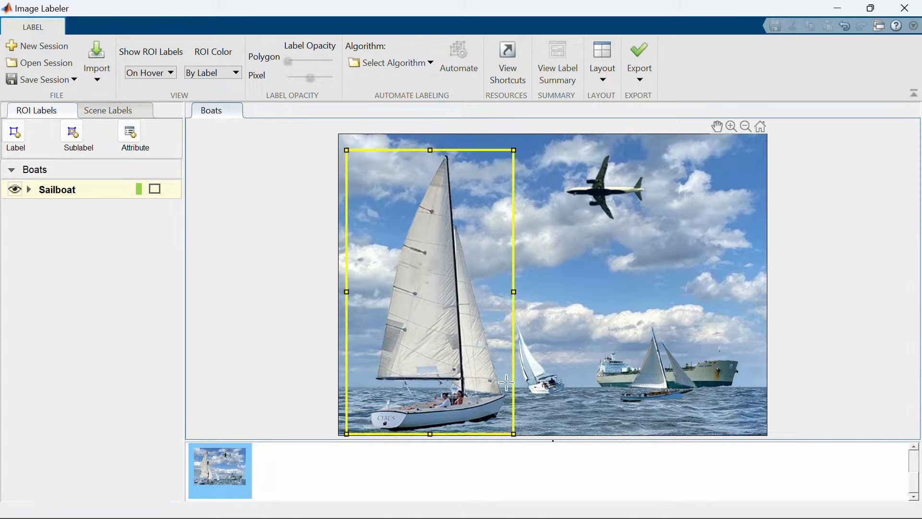
left_click_drag(503, 319, 573, 407)
left_click_drag(607, 324, 702, 406)
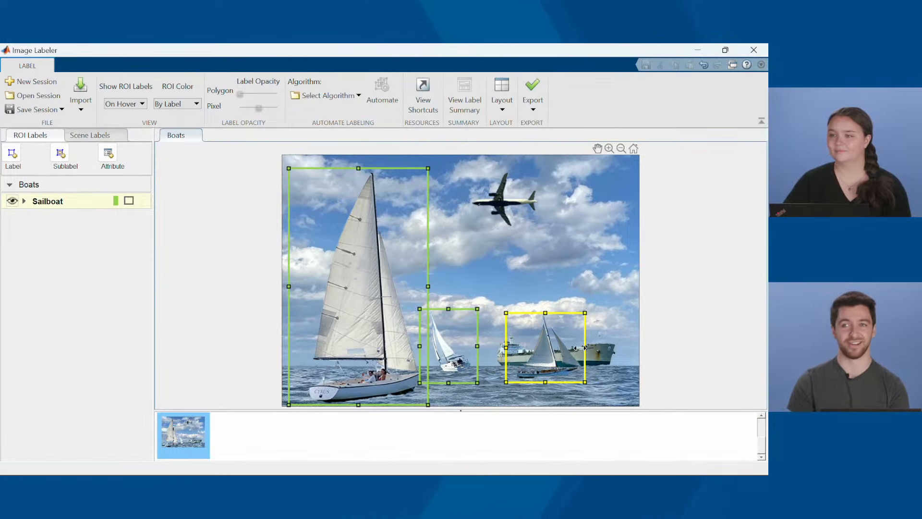
Step: Define a Rectangle label named Tanker in the Boats group and draw its box around the tanker ship
left_click(13, 152)
type("Tanker")
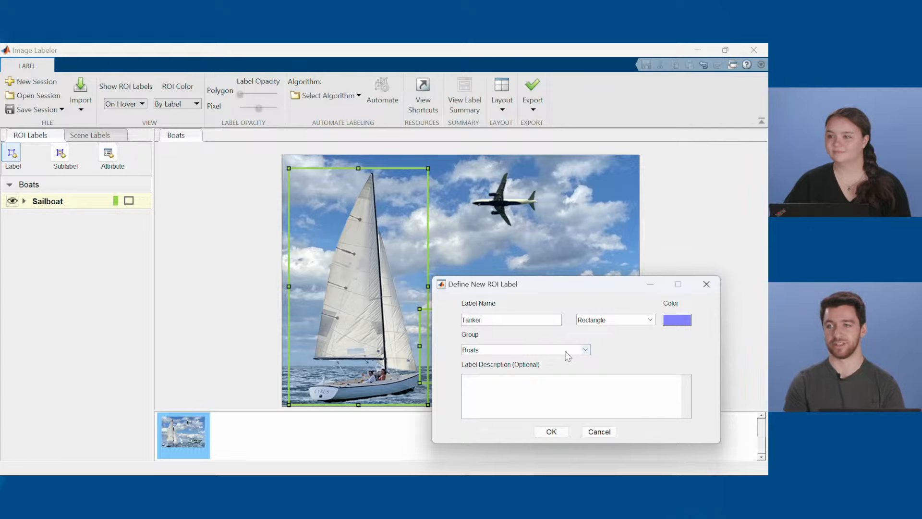
left_click(551, 431)
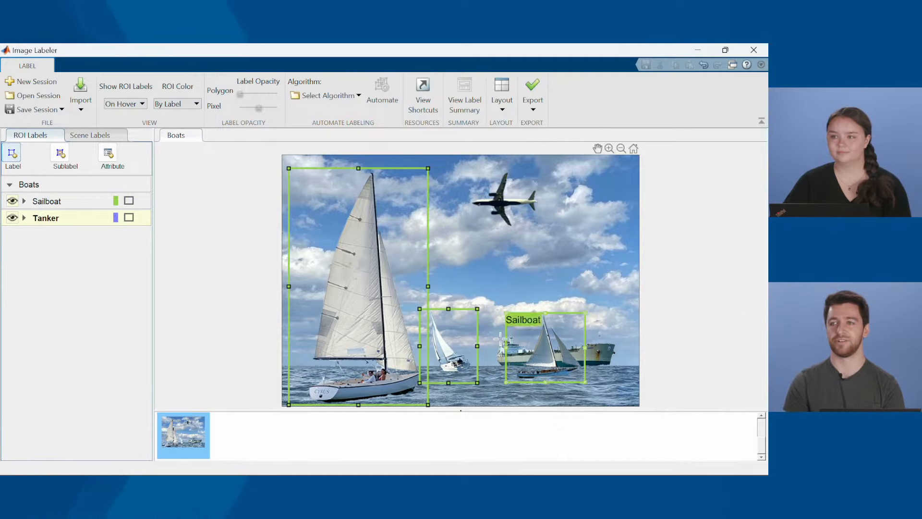
left_click_drag(485, 332, 621, 373)
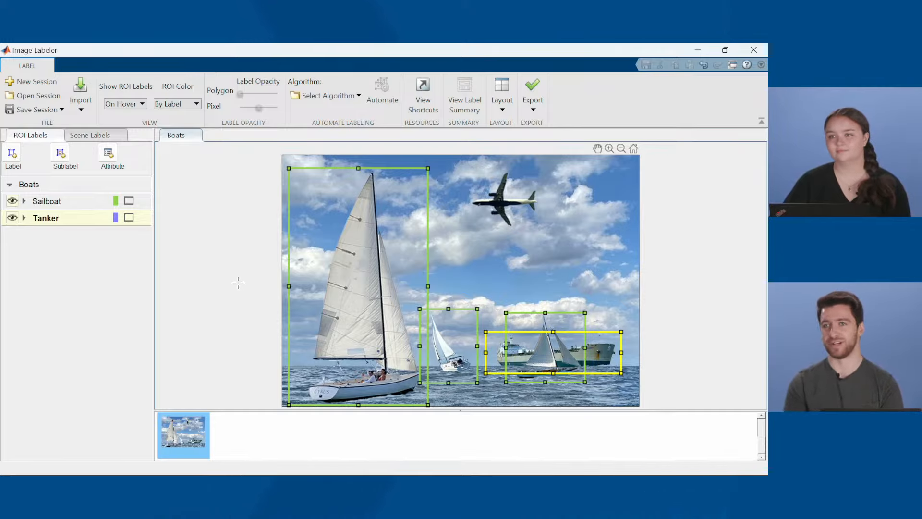
Step: Define a Rectangle sublabel named Sails under the Sailboat label
left_click(69, 201)
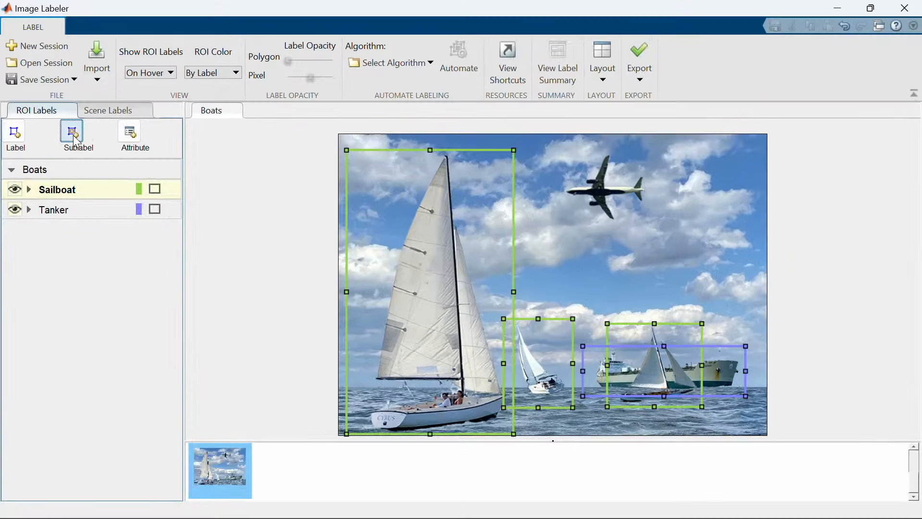
left_click(72, 135)
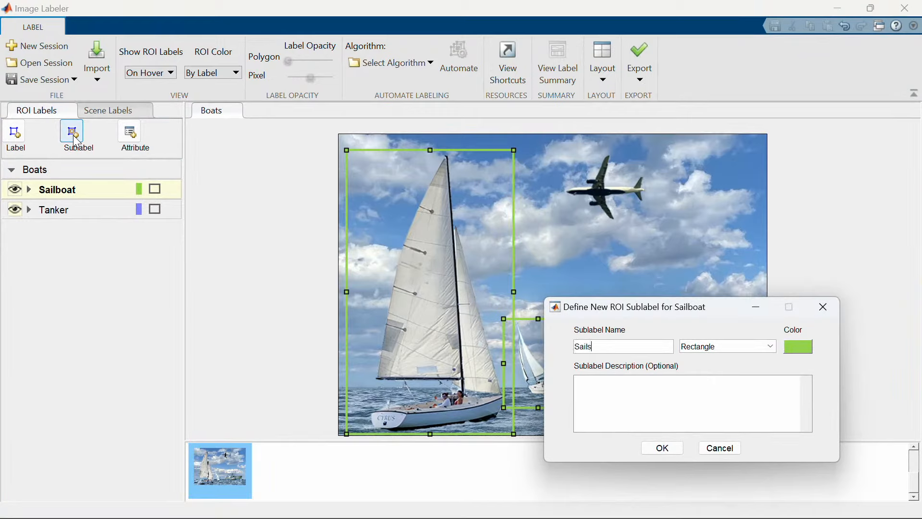
left_click(672, 451)
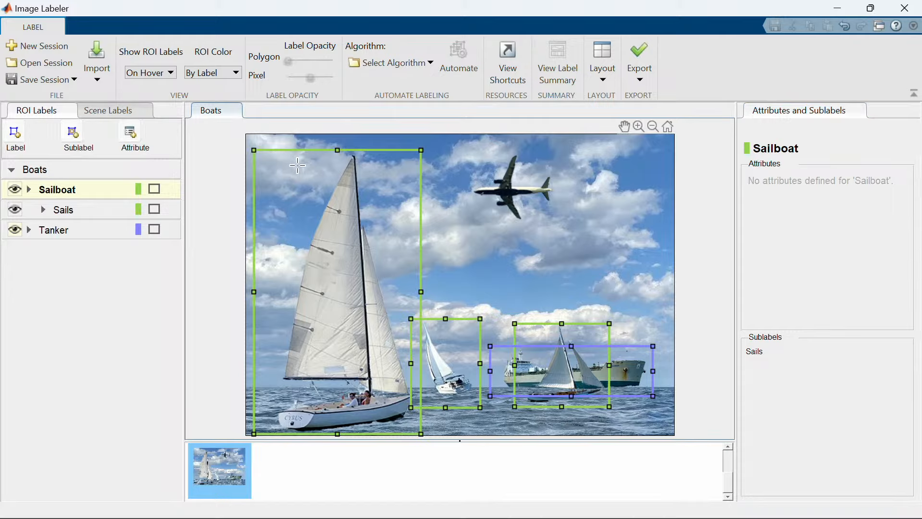
Step: Undo the last three drawn boxes, those around the tanker and the two smaller sailboats
left_click(111, 207)
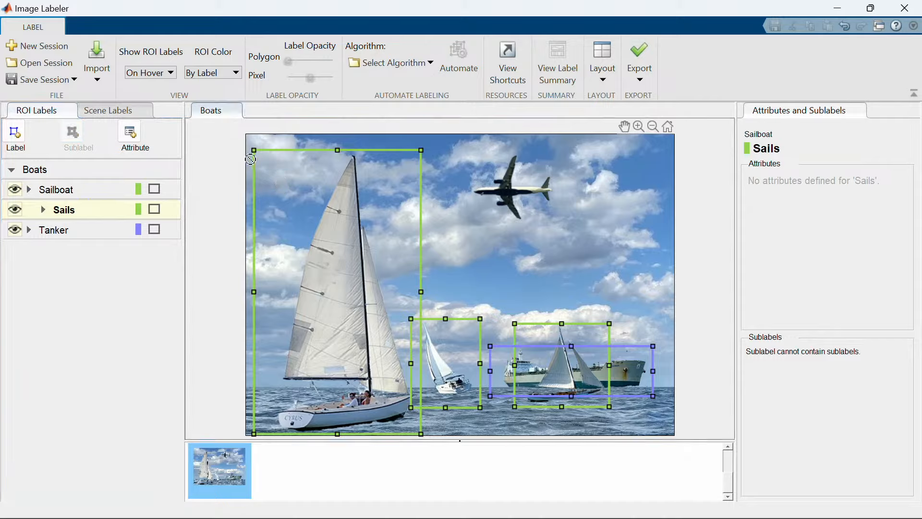
left_click(85, 191)
left_click(83, 205)
key("ctrl+z")
key("ctrl+z")
key("ctrl+z")
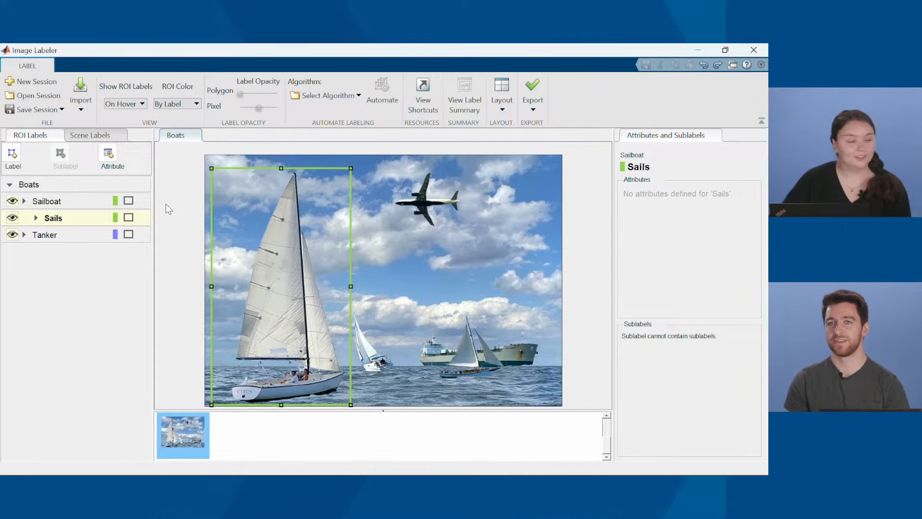
Step: Delete the Sails sublabel from the Sailboat label
right_click(87, 219)
left_click(107, 241)
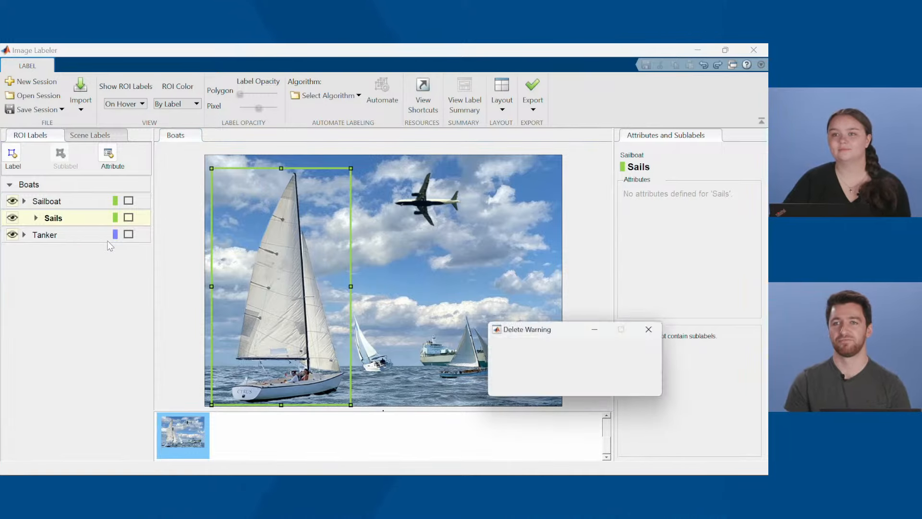
left_click(598, 383)
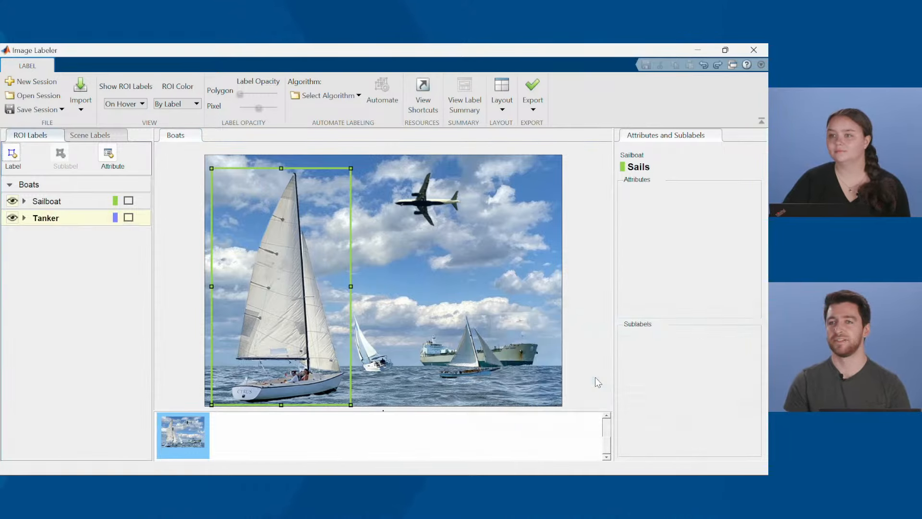
Step: Define a Rectangle sublabel named Sails for Sailboat and draw boxes around both sails of the large sailboat
left_click(82, 200)
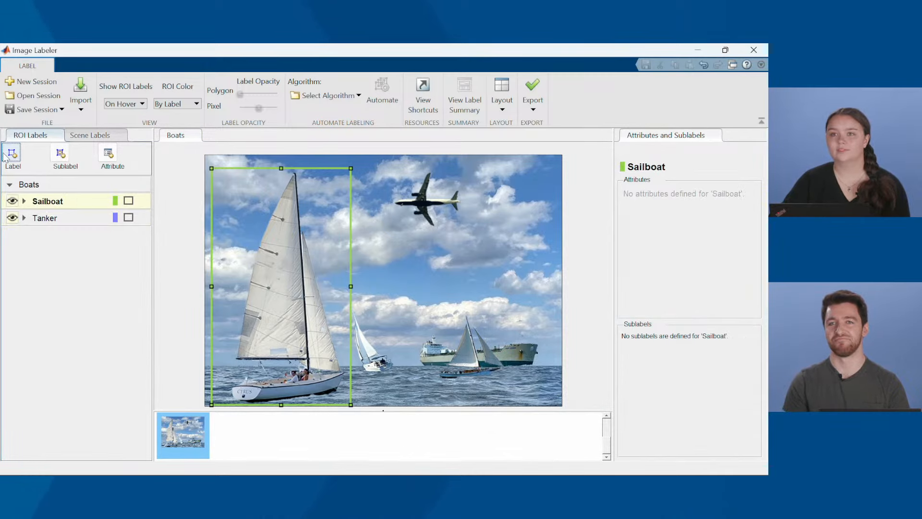
left_click(56, 153)
type("Sails")
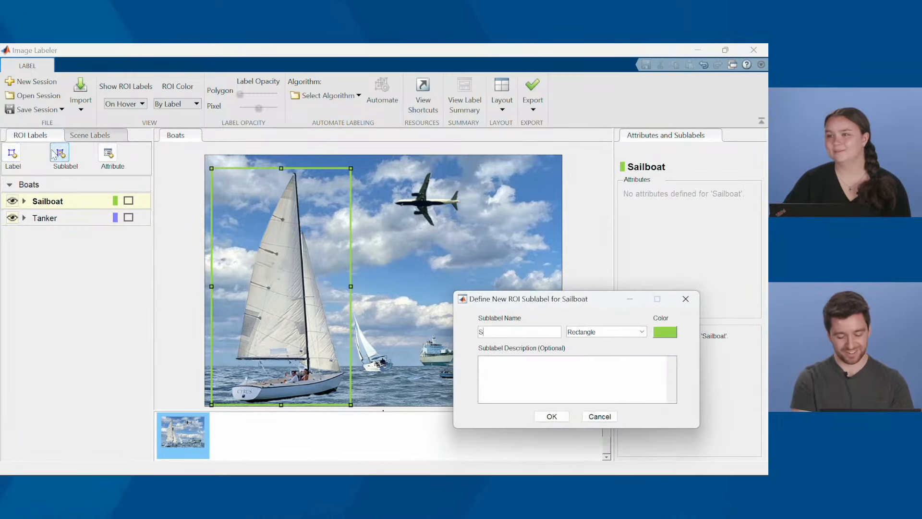
left_click(551, 416)
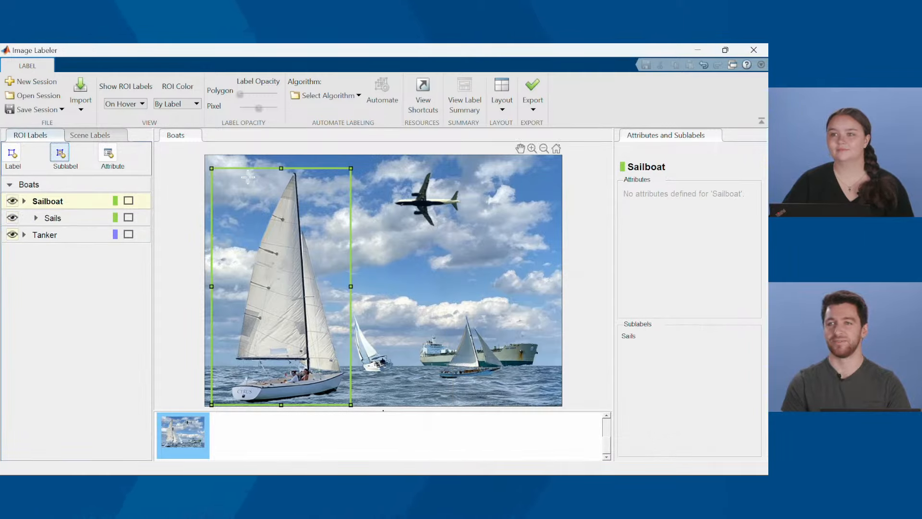
mouse_move(241, 177)
left_mouse_down()
mouse_move(321, 346)
mouse_move(309, 366)
left_mouse_up()
left_click_drag(295, 222, 346, 373)
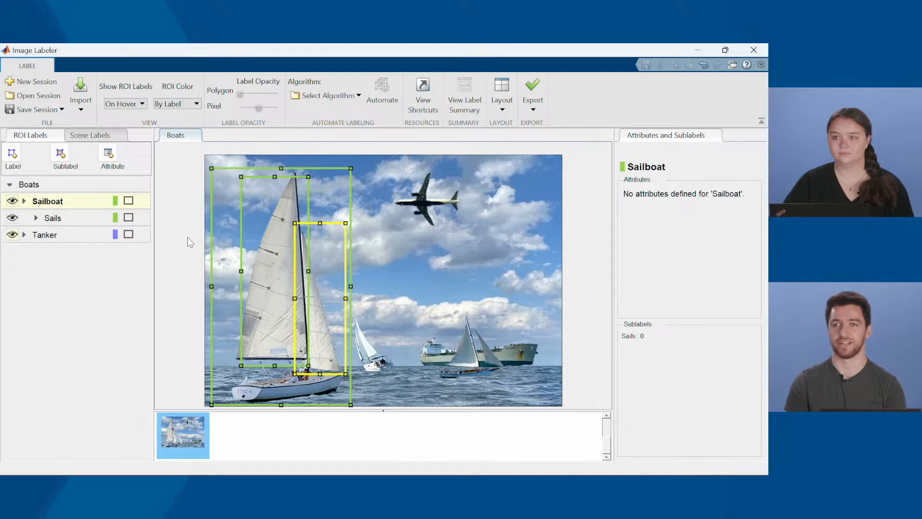
Step: Define a Logical attribute named isRaised with an Empty default value for the Sails sublabel
left_click(85, 221)
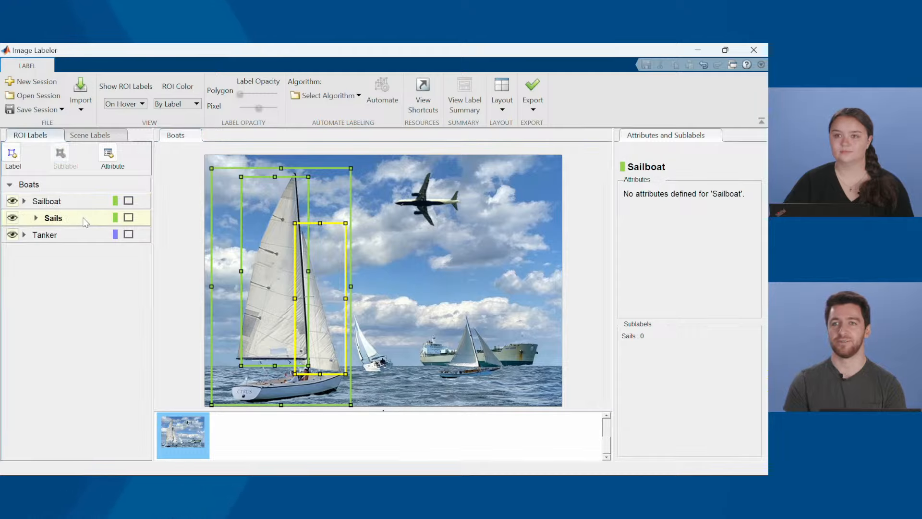
left_click(113, 151)
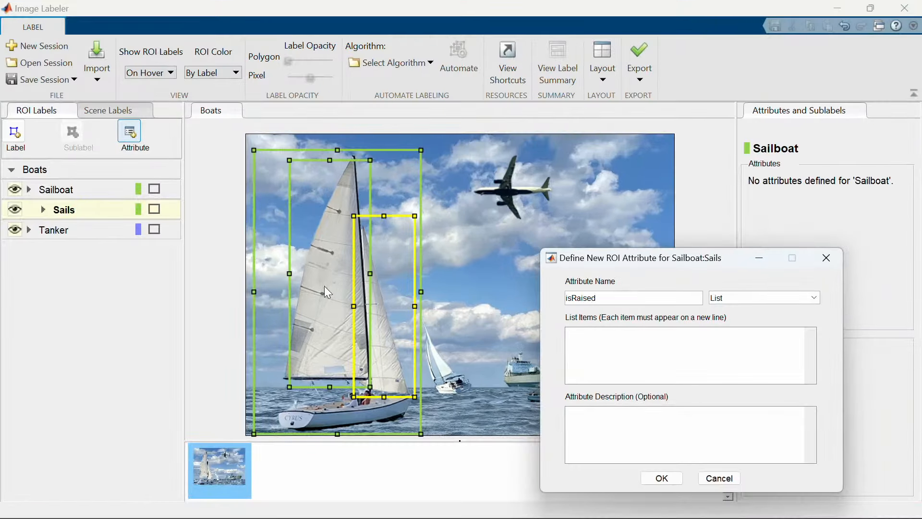
left_click(663, 478)
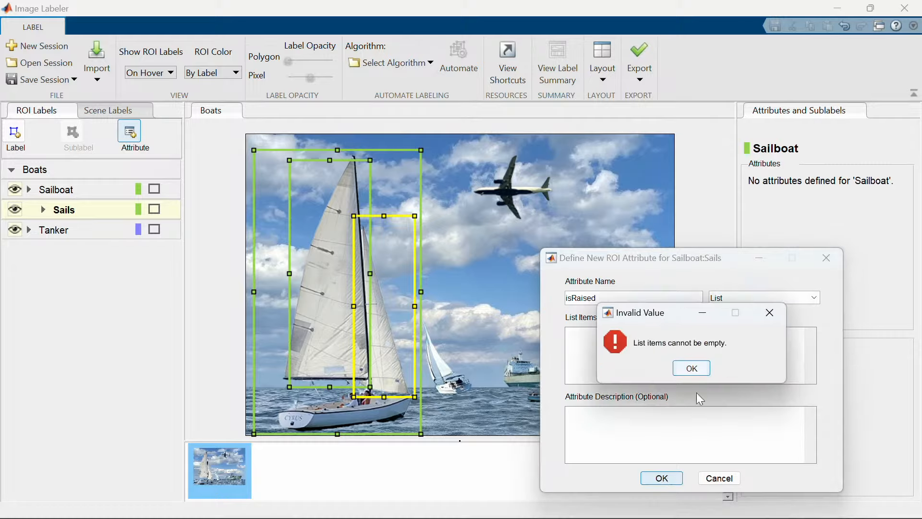
left_click(696, 368)
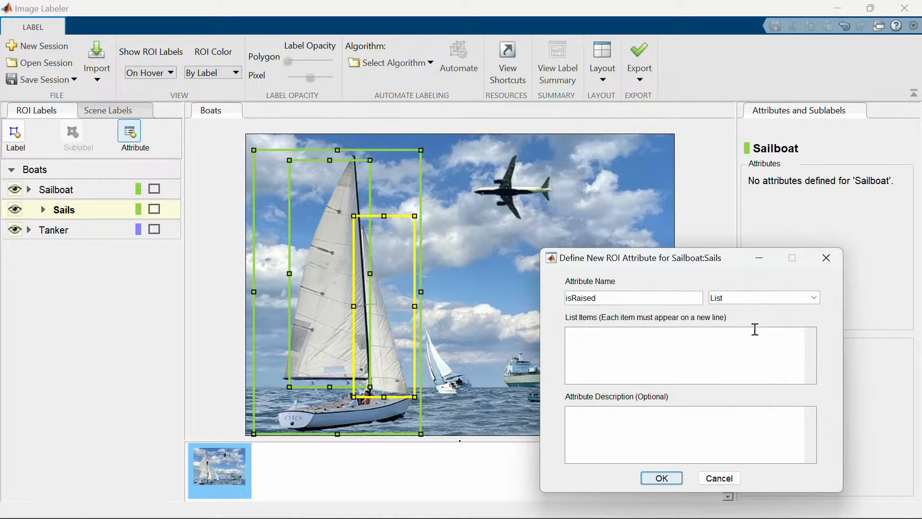
left_click(815, 297)
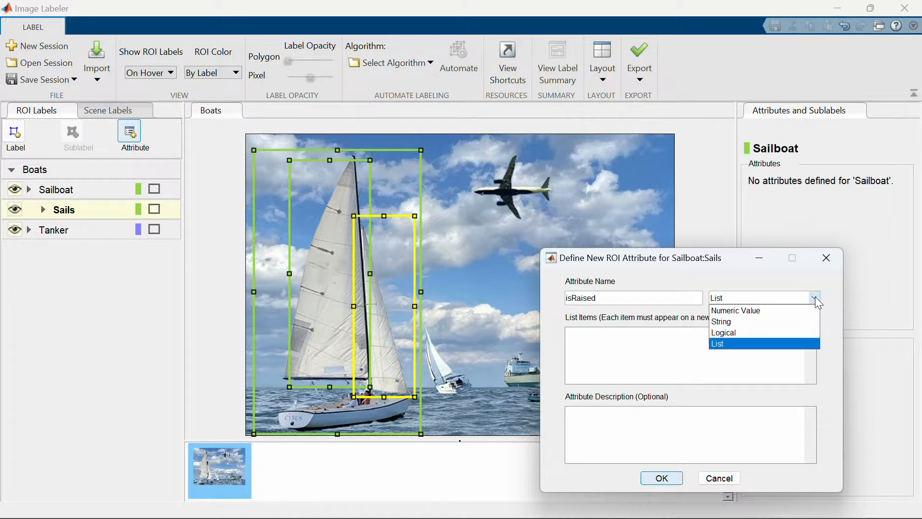
left_click(752, 332)
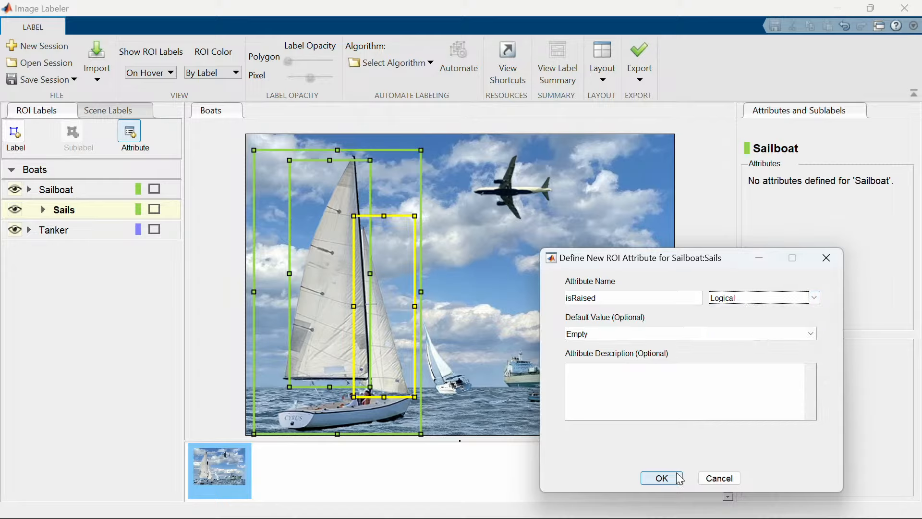
left_click(662, 476)
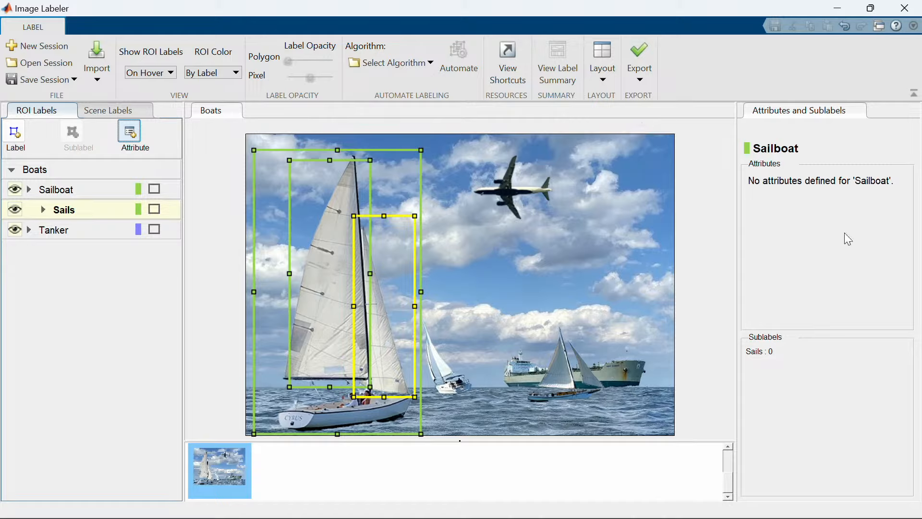
Step: Select the main sail's box and try to define another Logical isRaised attribute for the Sails sublabel
left_click(344, 164)
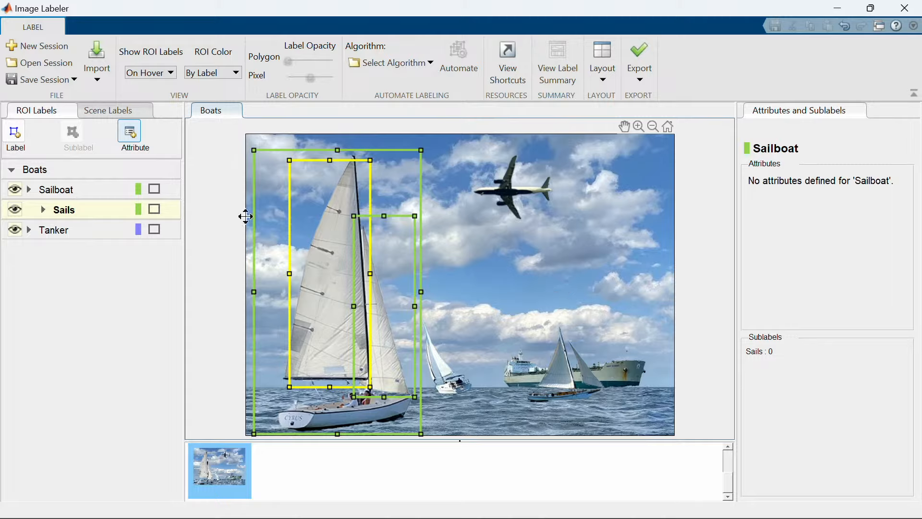
left_click(136, 140)
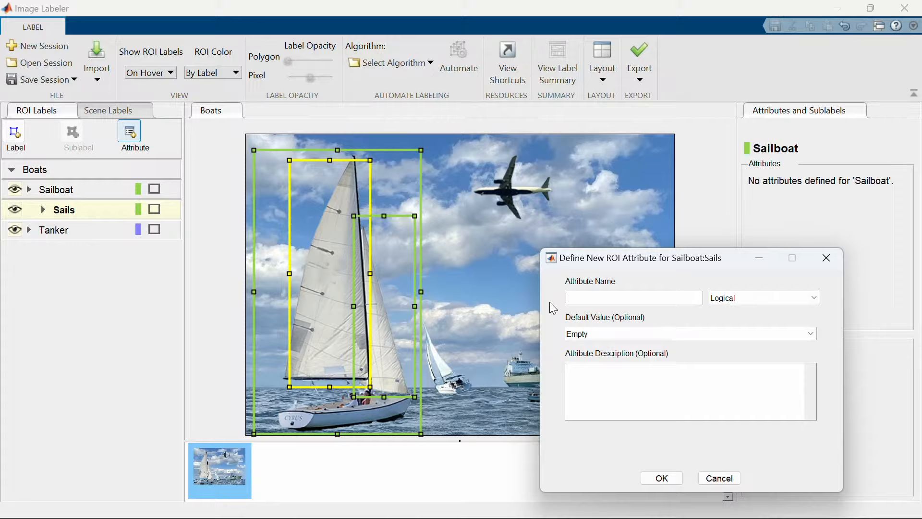
type("isRaised")
left_click(664, 480)
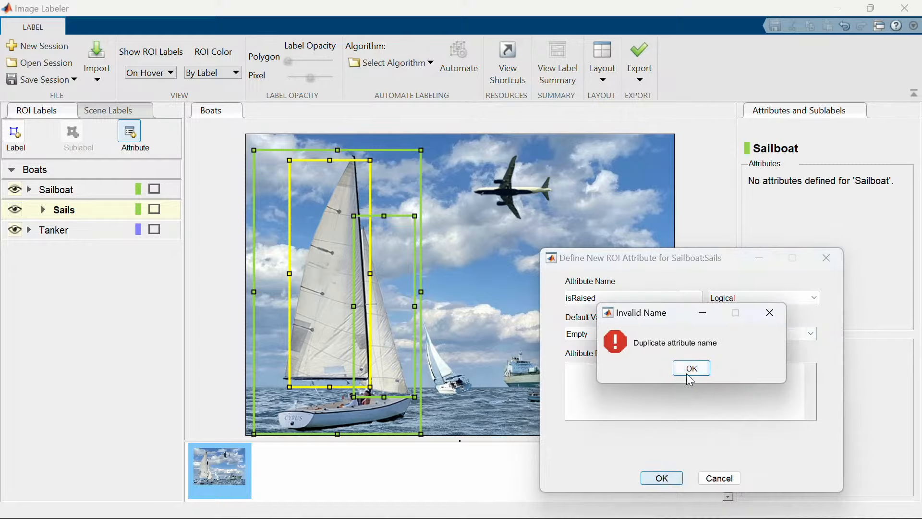
left_click(691, 370)
left_click(718, 477)
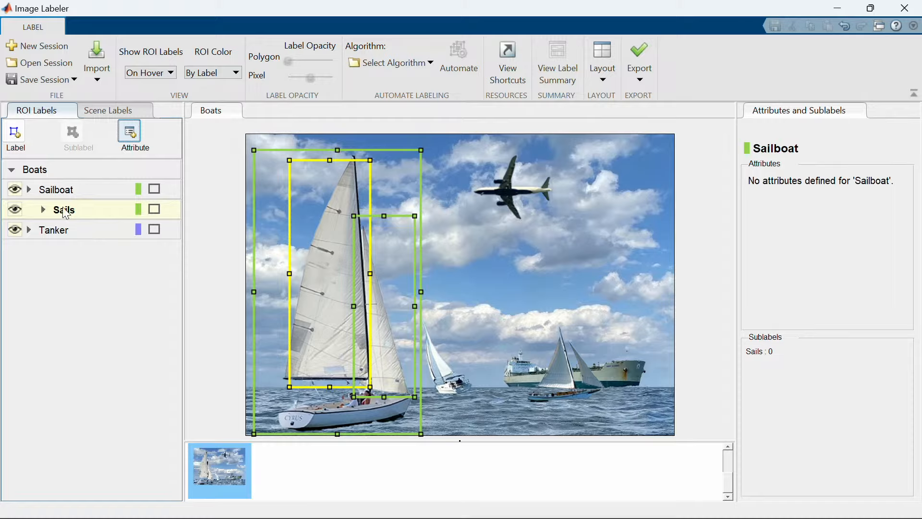
Step: Check the Sails sublabel's details in the label list and select the box around the smaller front sail
left_click(43, 210)
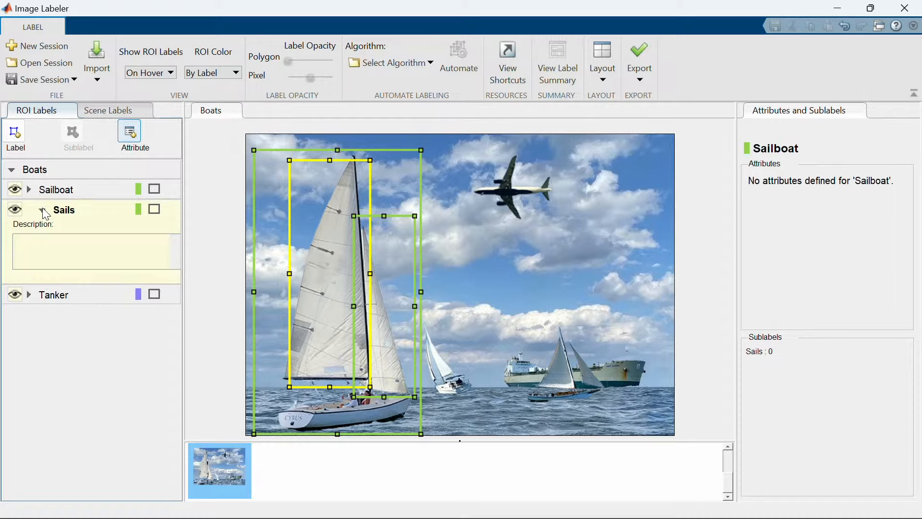
left_click(43, 210)
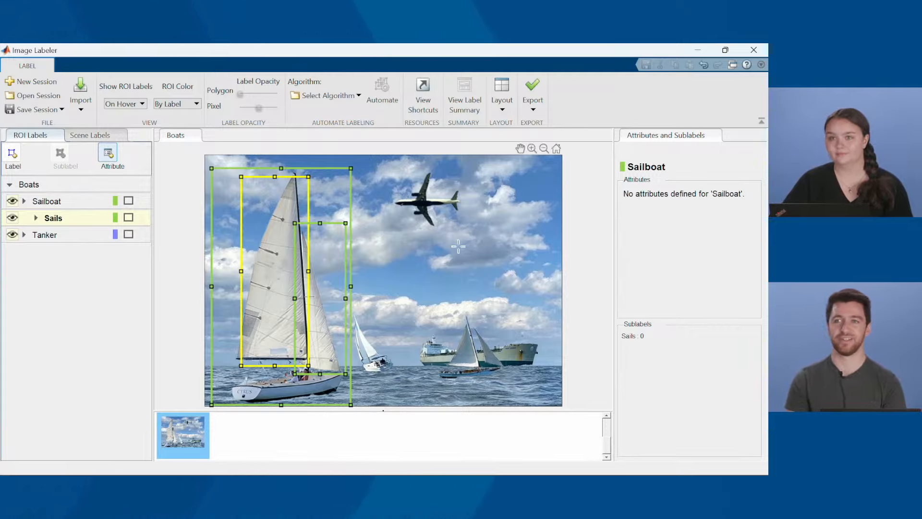
left_click(334, 224)
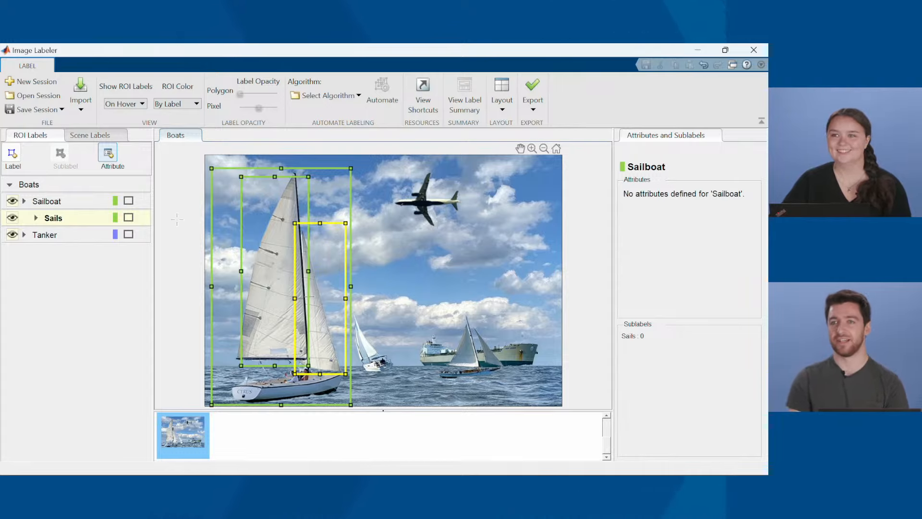
Step: Define a scene label named Daytime with no group and apply it to the Boats image
left_click(87, 139)
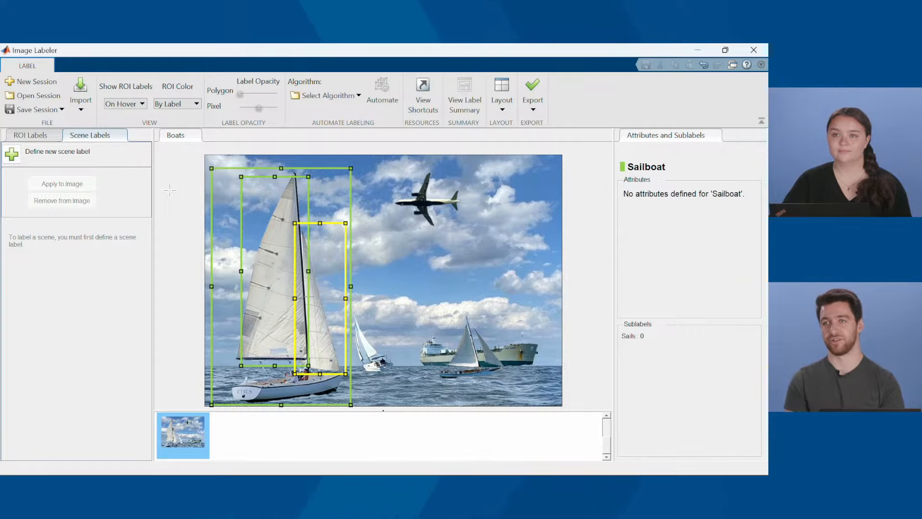
left_click(12, 154)
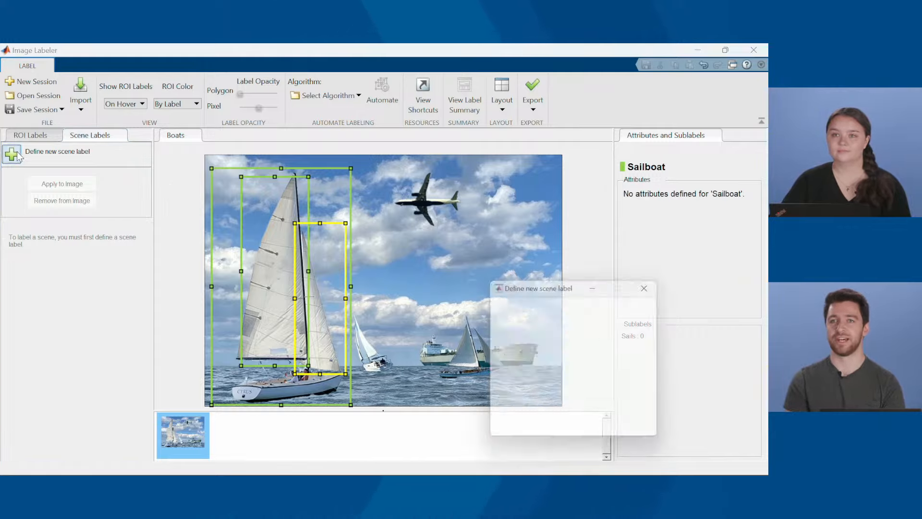
type("Fa")
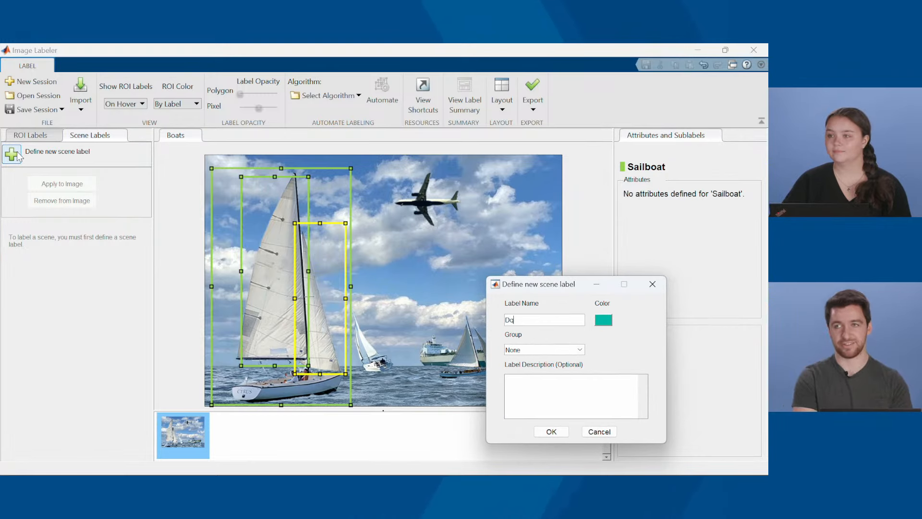
key("BackSpace")
key("BackSpace")
type("Da")
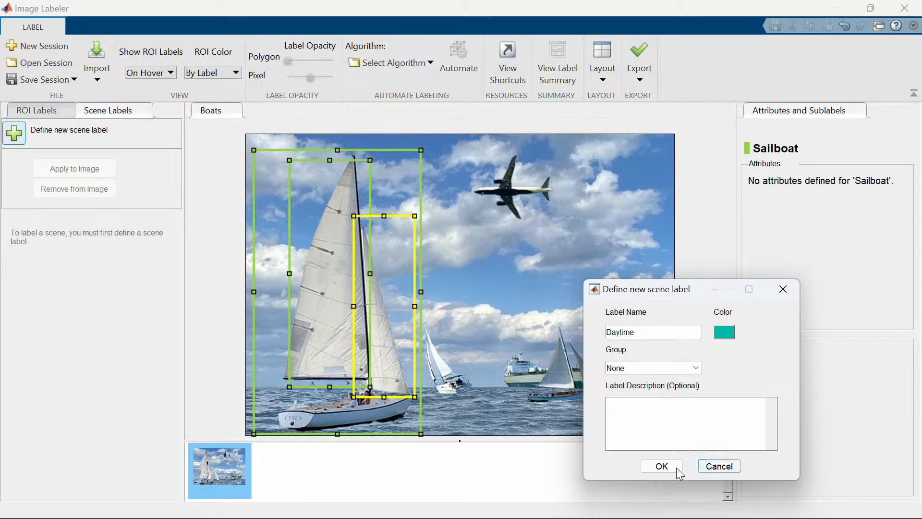
left_click(661, 467)
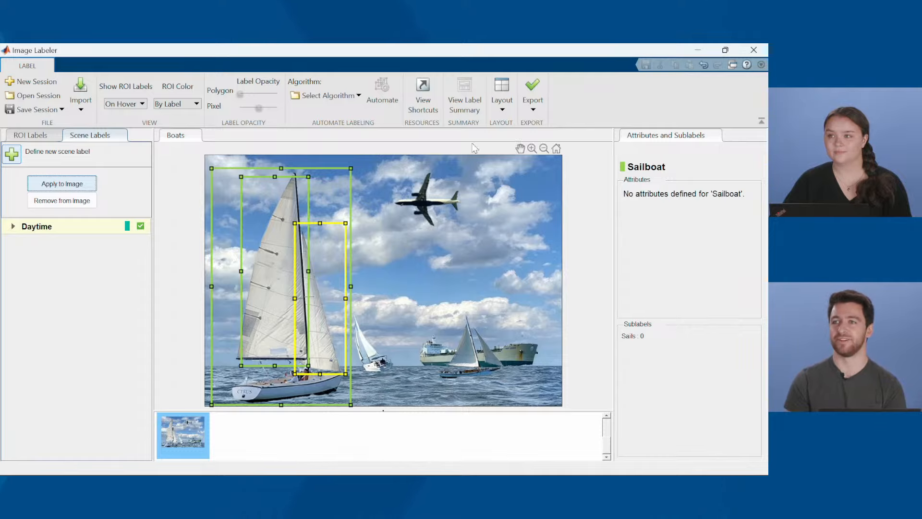
Step: Export the labels to the workspace as a variable named gTruthBoats
left_click(533, 110)
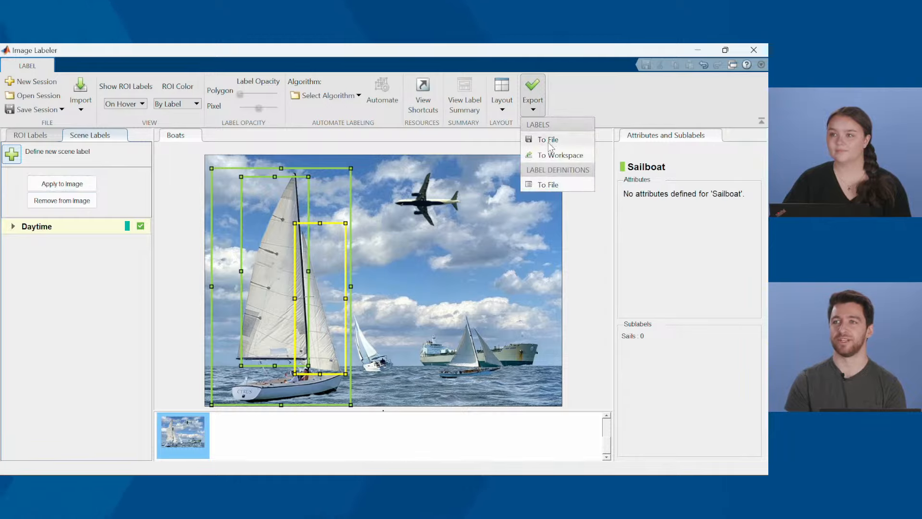
left_click(557, 154)
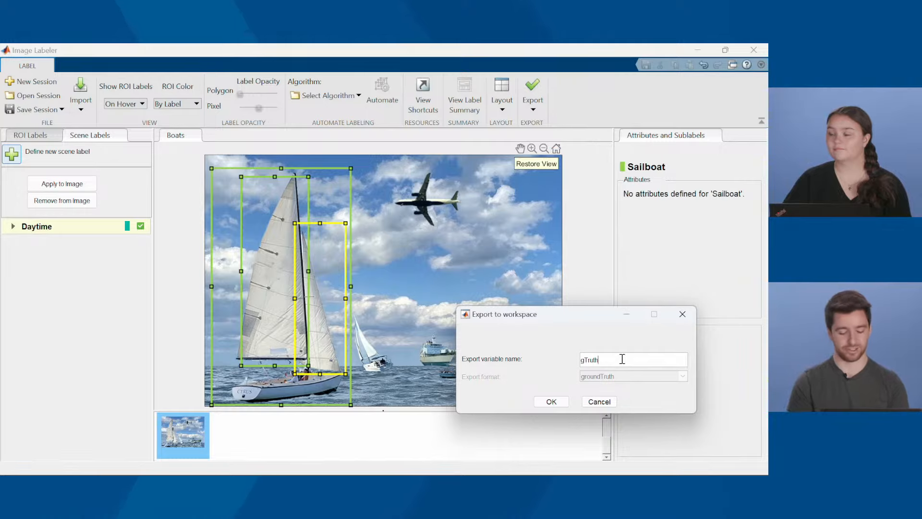
type("Boats")
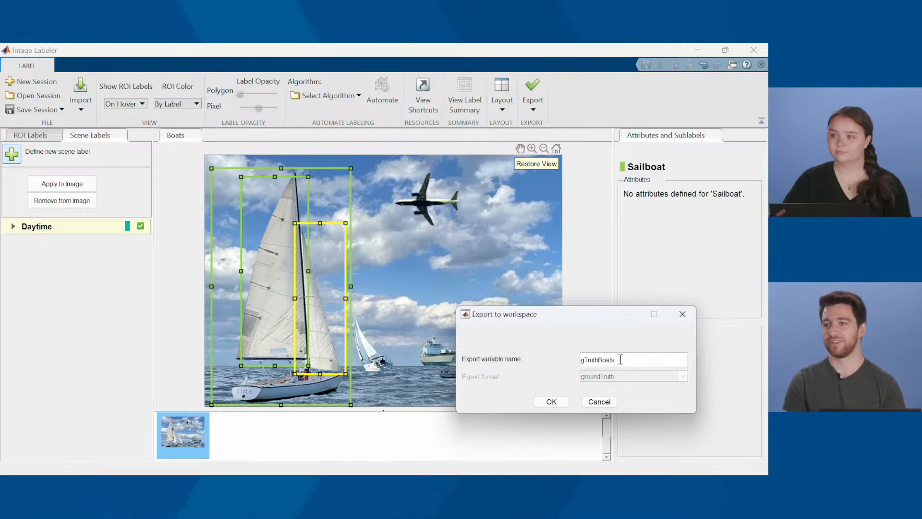
left_click(550, 401)
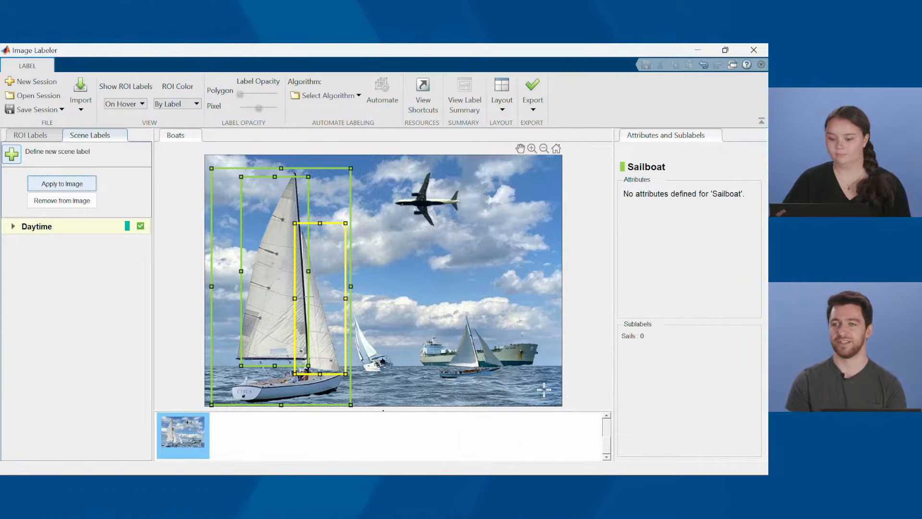
Step: Switch to the main MATLAB window to examine the exported gTruthBoats variable, and return to Image Labeler
key("alt+Tab")
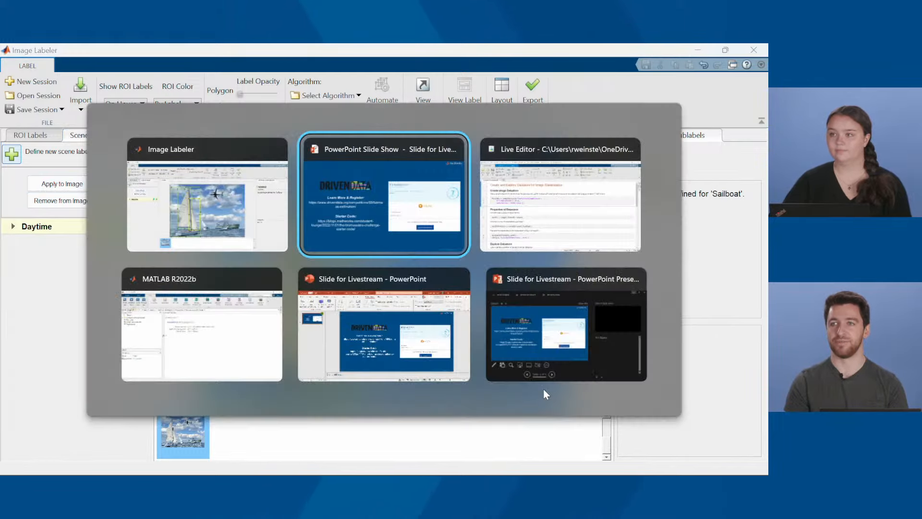
left_click(161, 377)
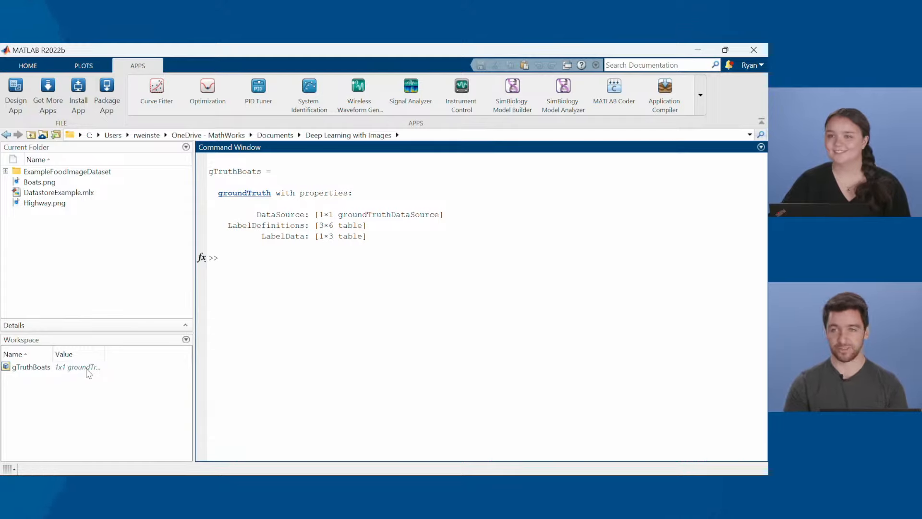
key("alt+Tab")
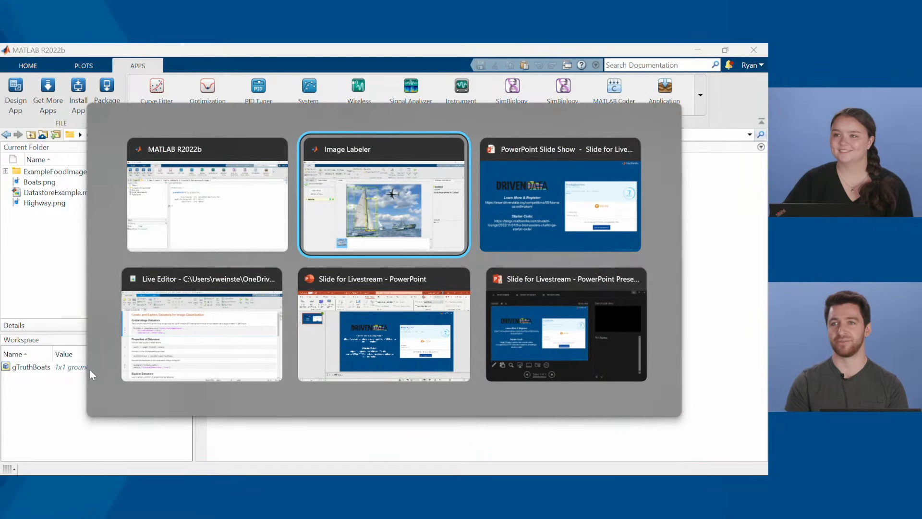
left_click(336, 237)
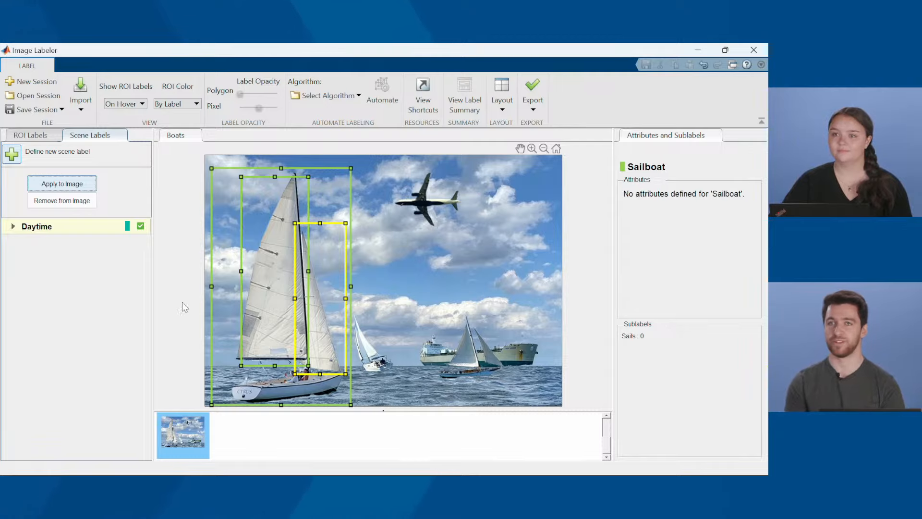
Step: Start a new labeling session without saving the current one and import the Highway image from file
left_click(43, 81)
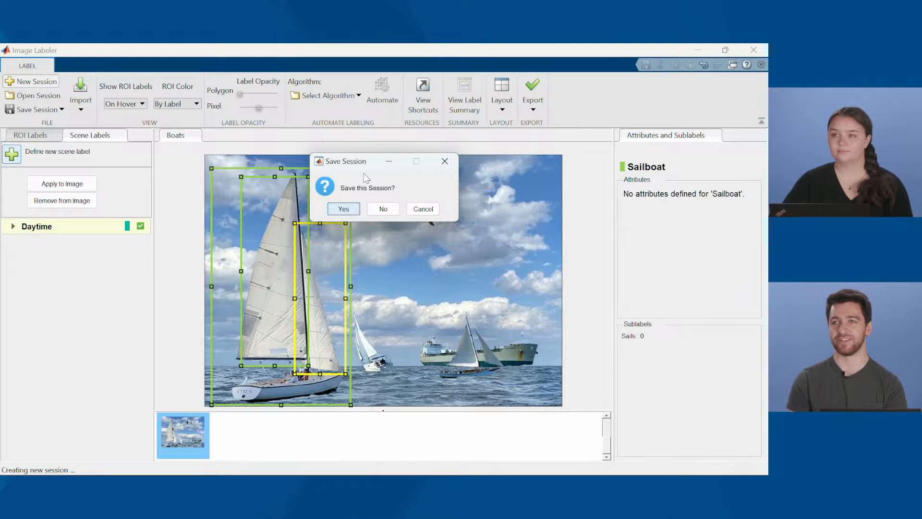
left_click(383, 209)
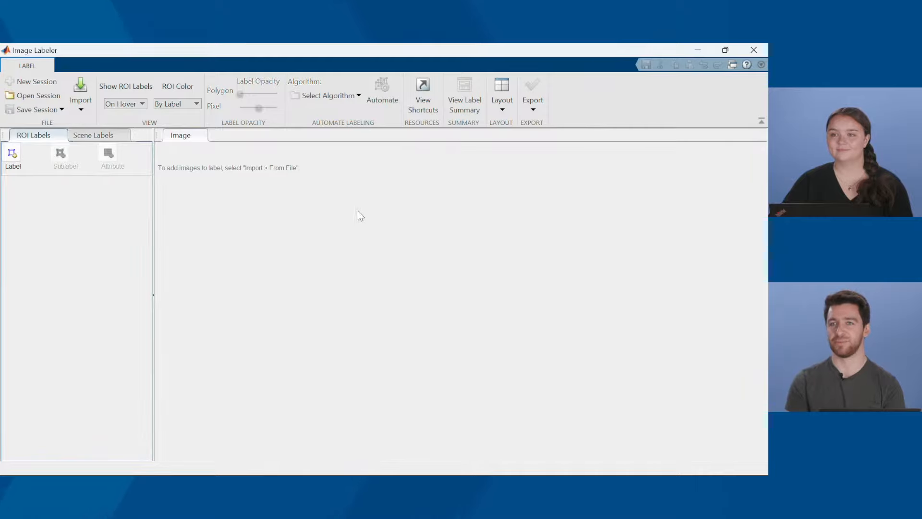
left_click(80, 99)
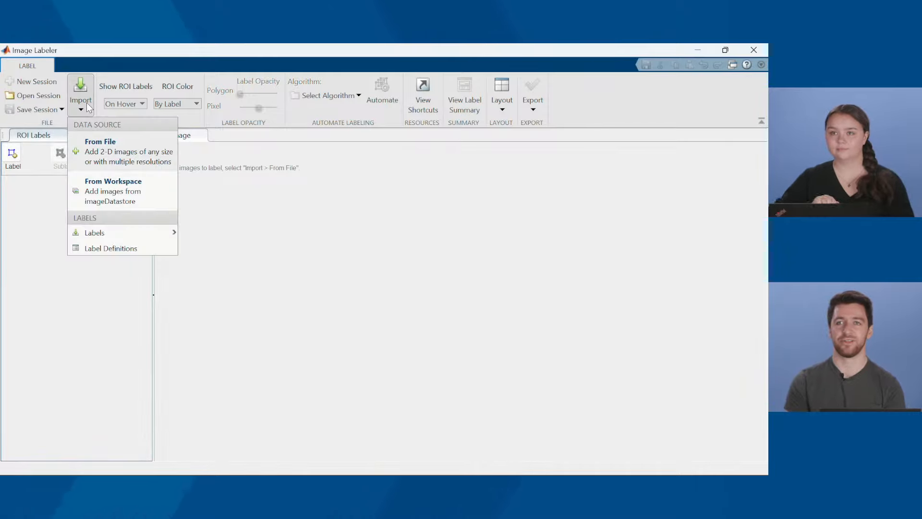
left_click(110, 149)
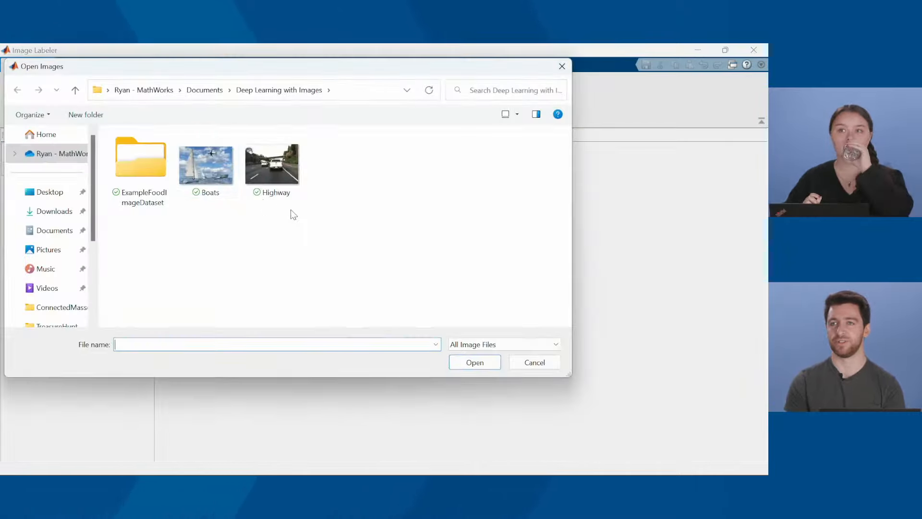
left_click(284, 190)
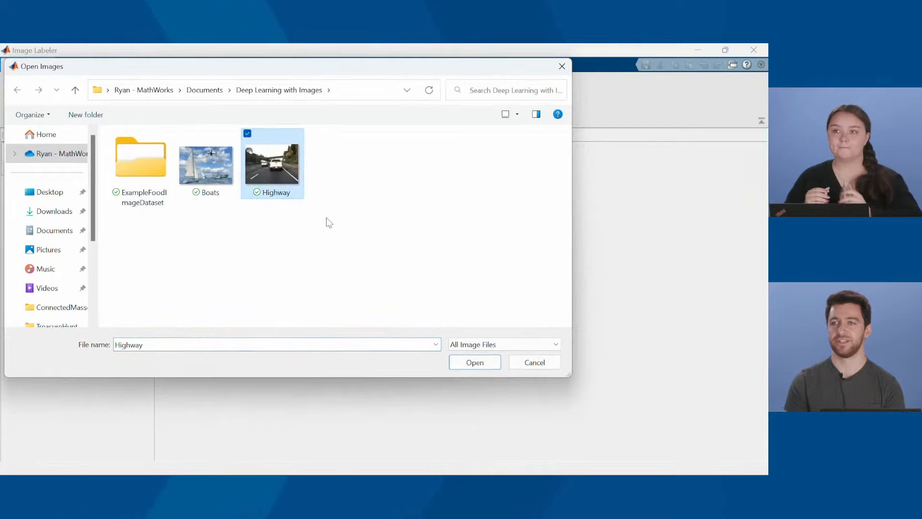
left_click(469, 361)
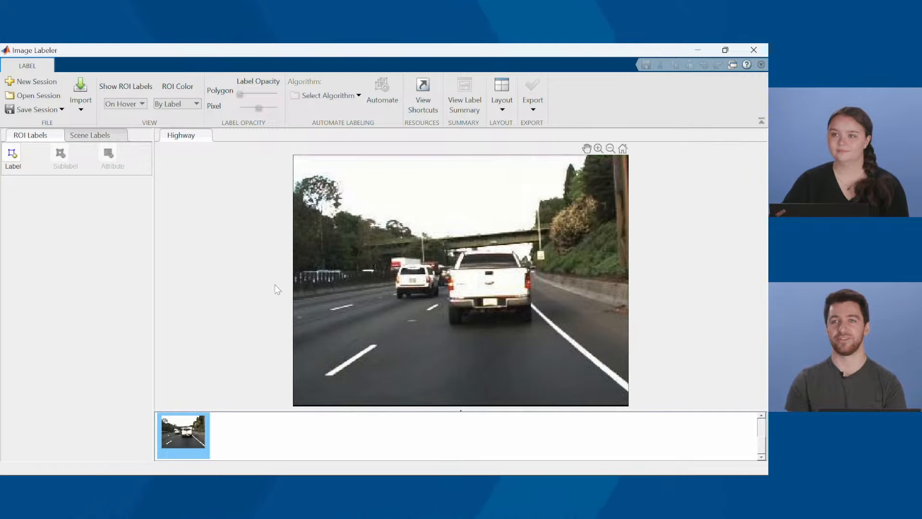
Step: Define an ROI label named Sky of type Pixel label with no group
left_click(14, 155)
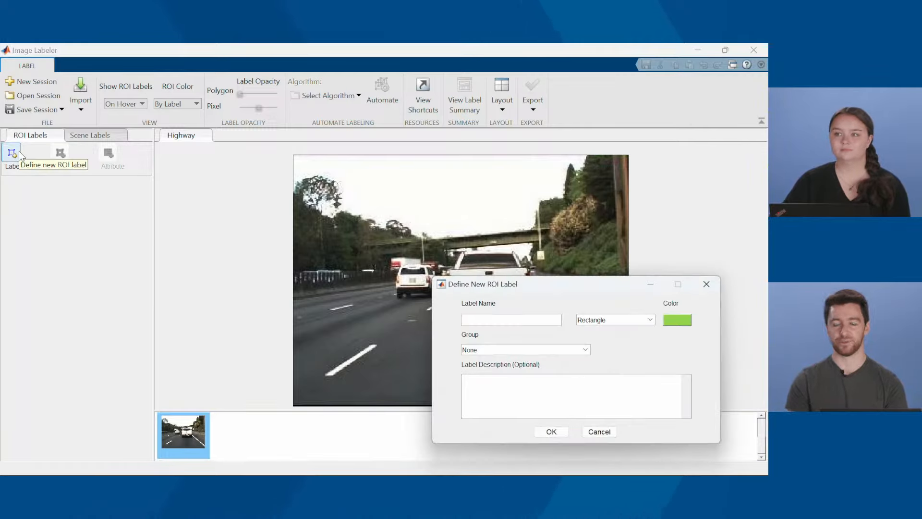
type("Sky")
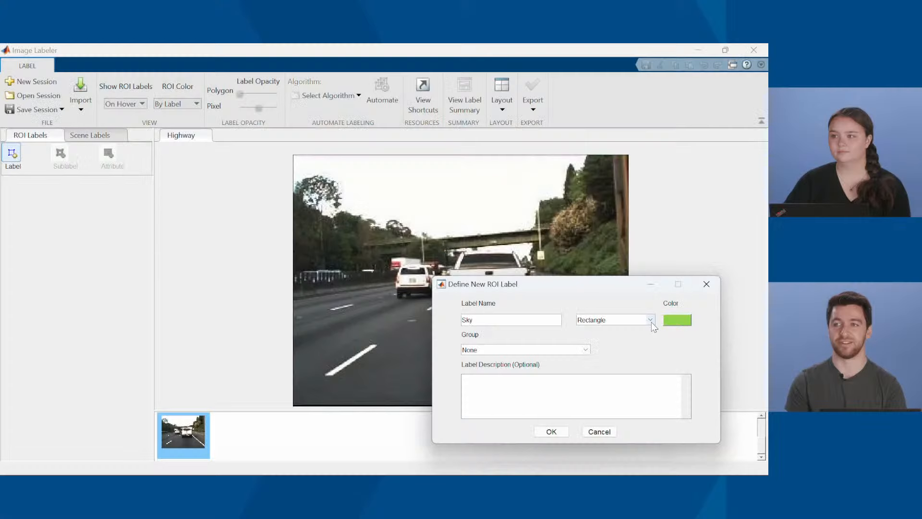
left_click(650, 319)
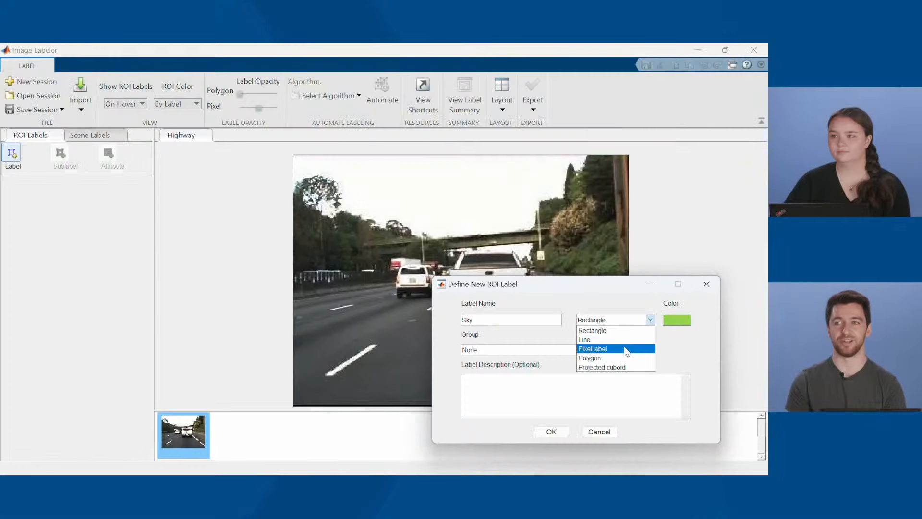
left_click(626, 350)
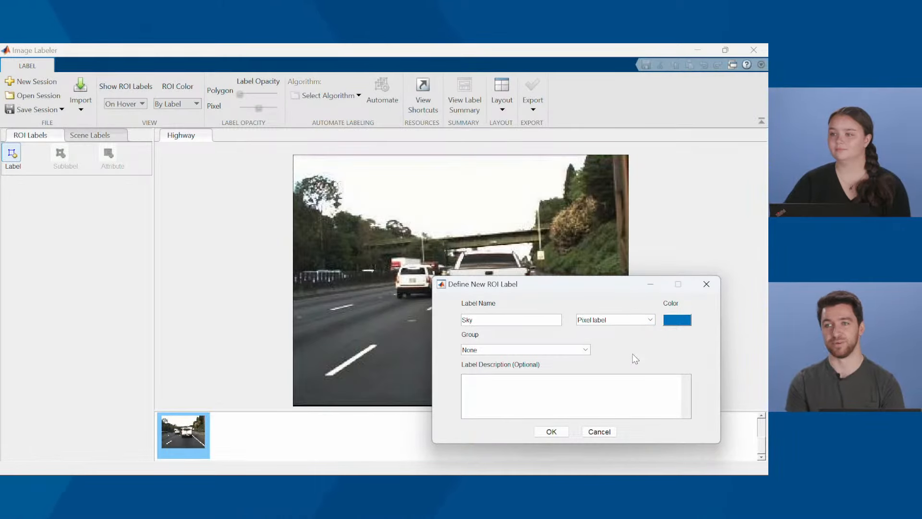
left_click(560, 433)
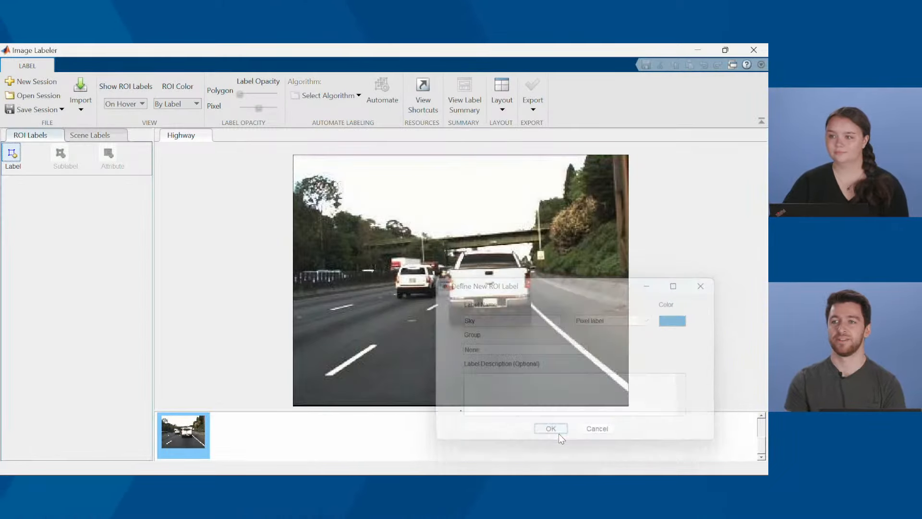
Step: Define four more pixel labels named Road, Cars, Trees and Structures, each with no group
left_click(13, 153)
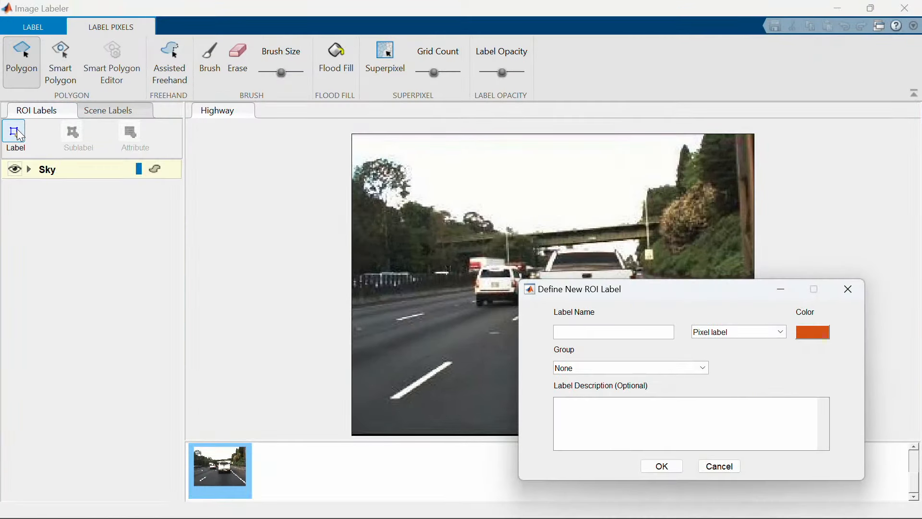
left_click(664, 468)
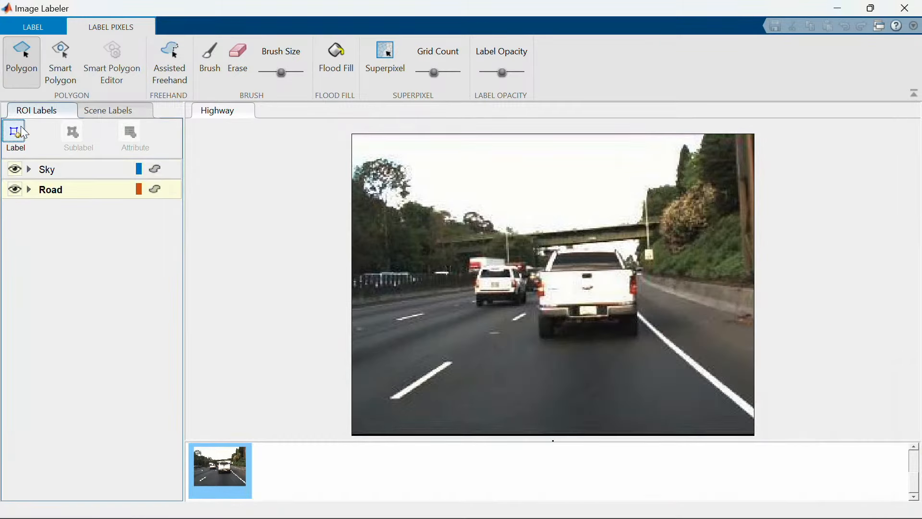
left_click(17, 133)
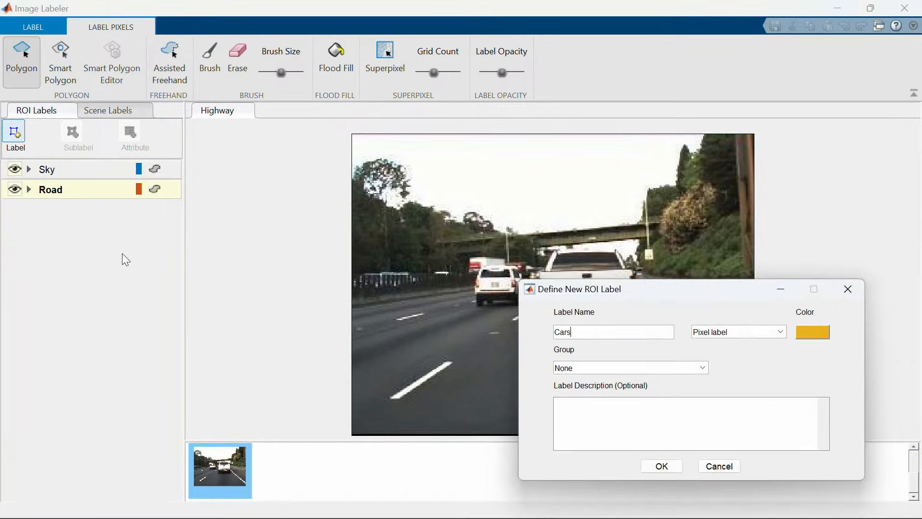
left_click(665, 469)
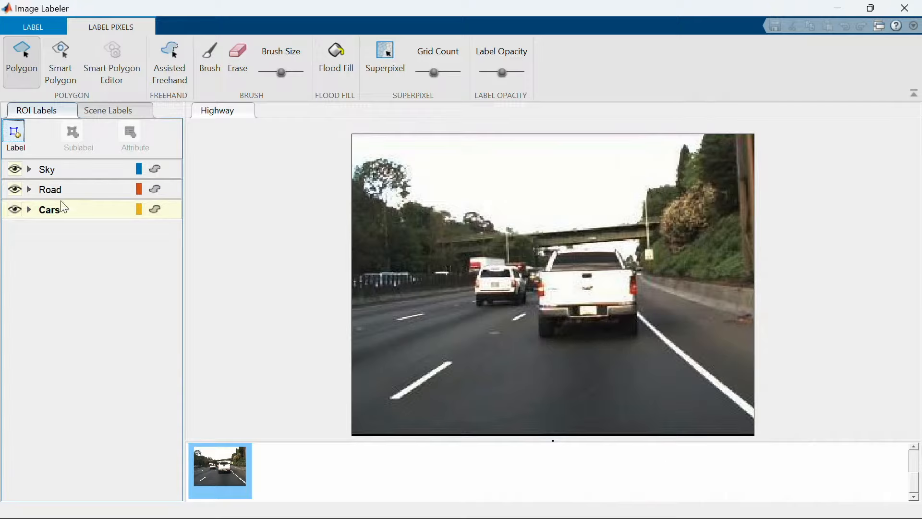
left_click(16, 126)
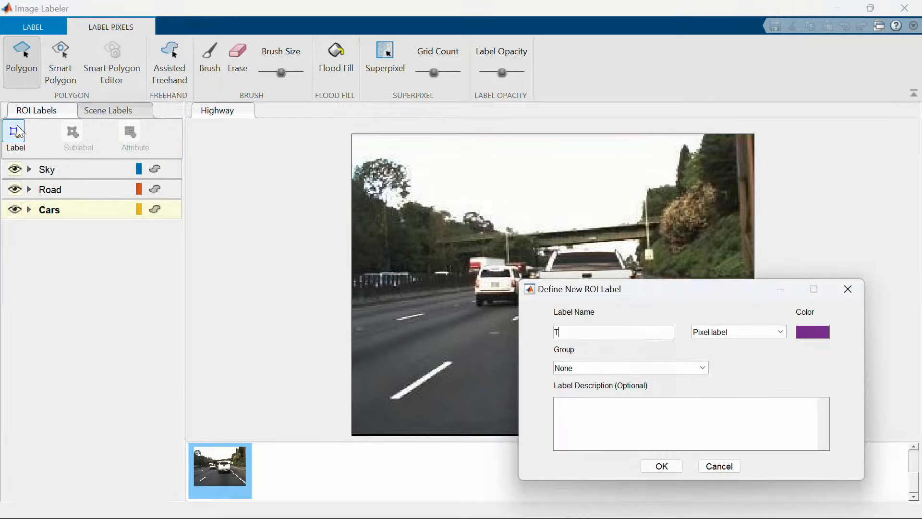
left_click(661, 467)
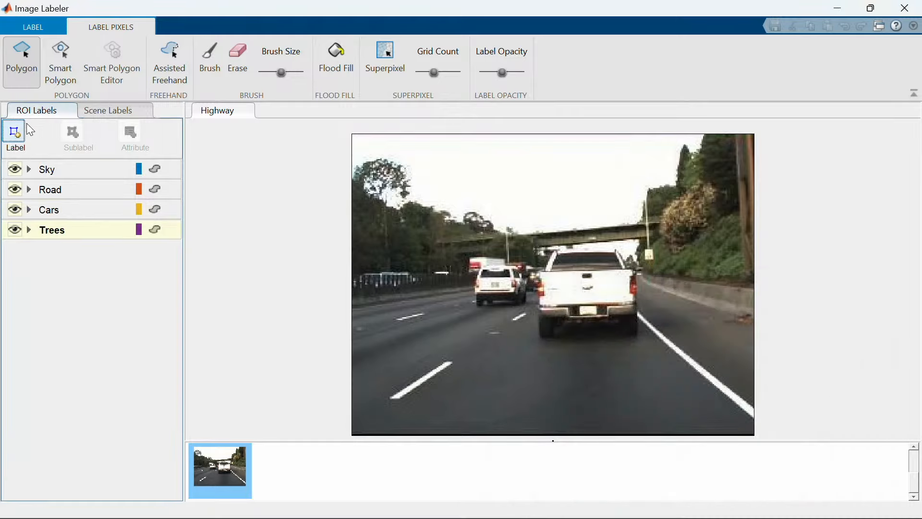
left_click(17, 137)
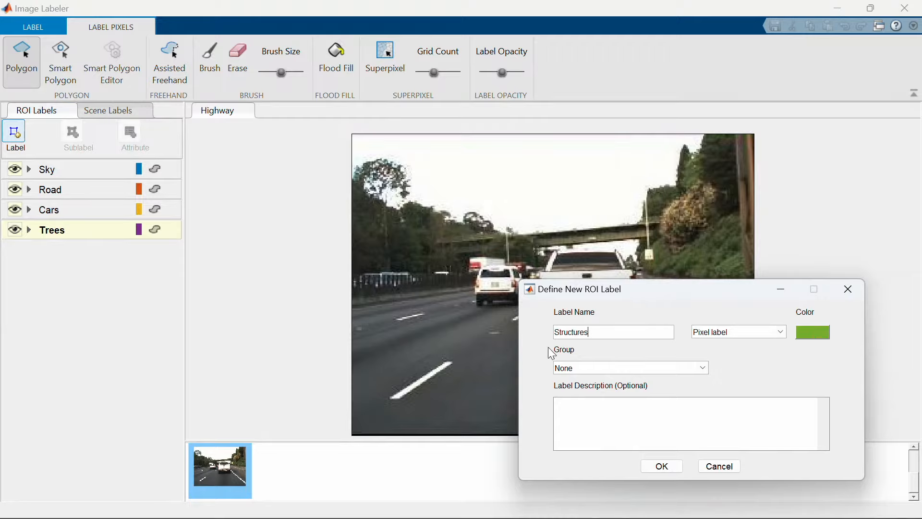
left_click(661, 467)
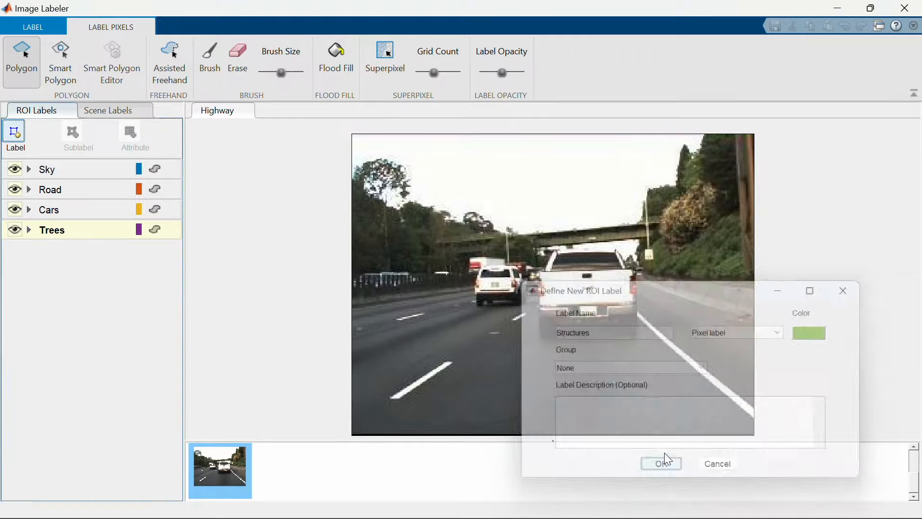
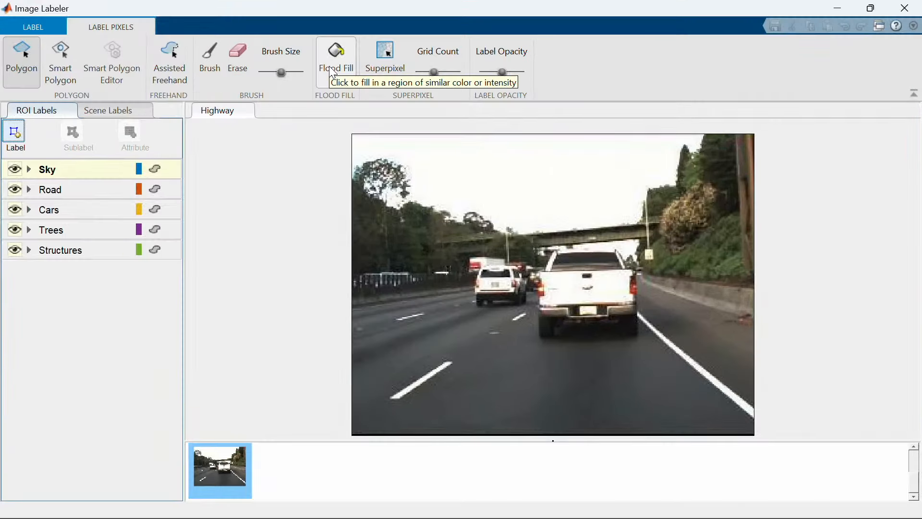
Step: Flood-fill the sky area of the Highway image with the Sky label, undoing any stray fill on the road
left_click(333, 73)
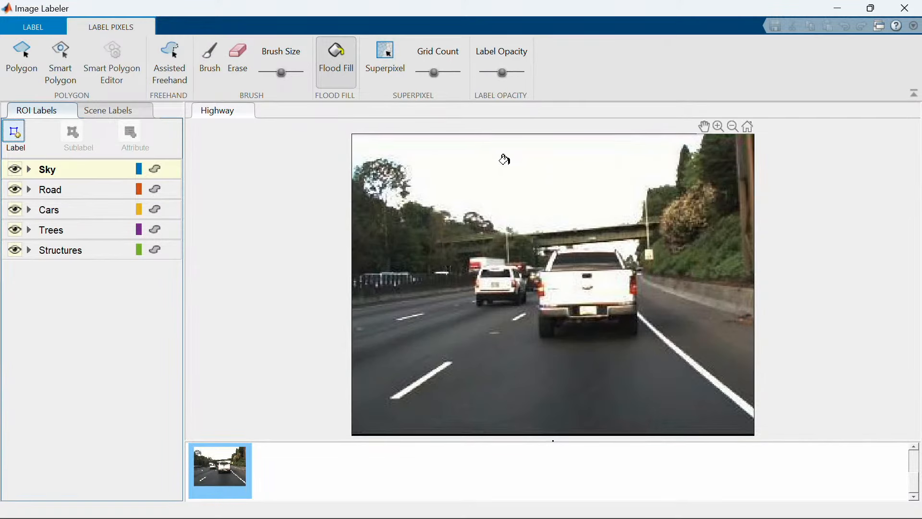
left_click(530, 177)
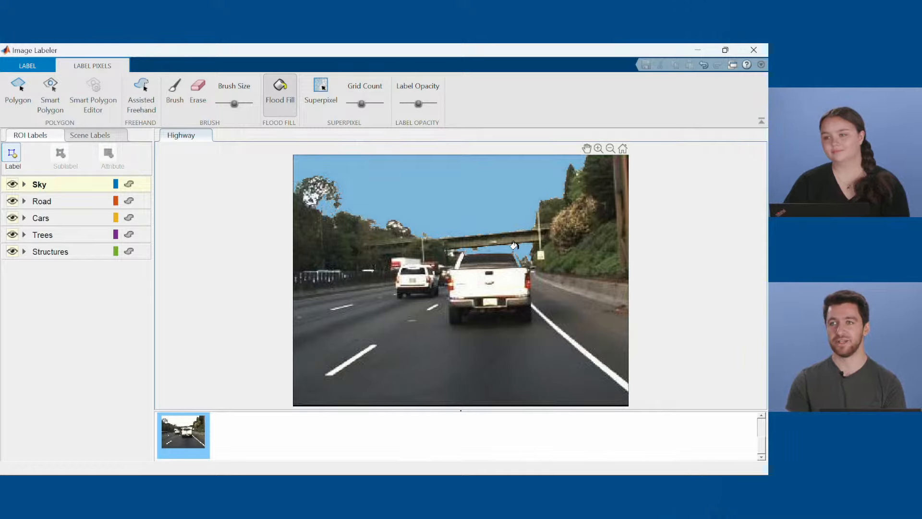
left_click(372, 319)
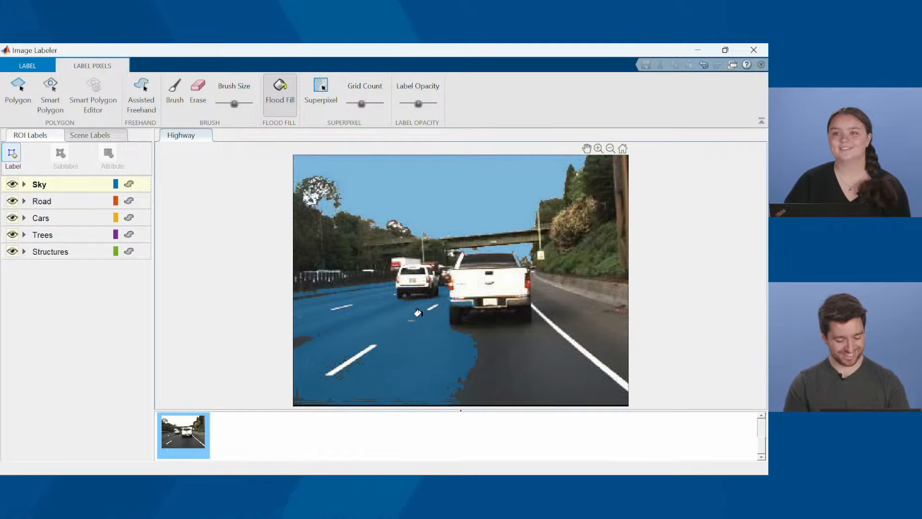
key("ctrl+z")
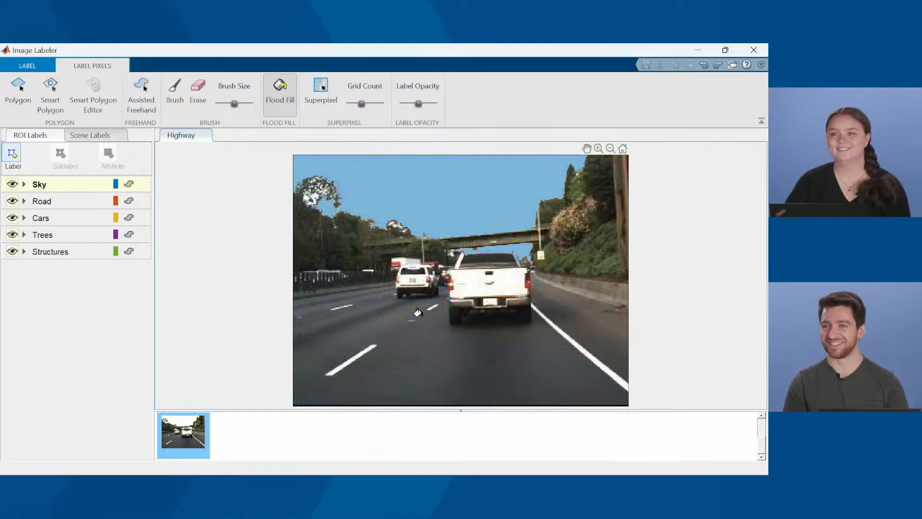
Step: Try to flood-fill the road surface with the Road label, and undo the Road fills
left_click(64, 200)
left_click(369, 320)
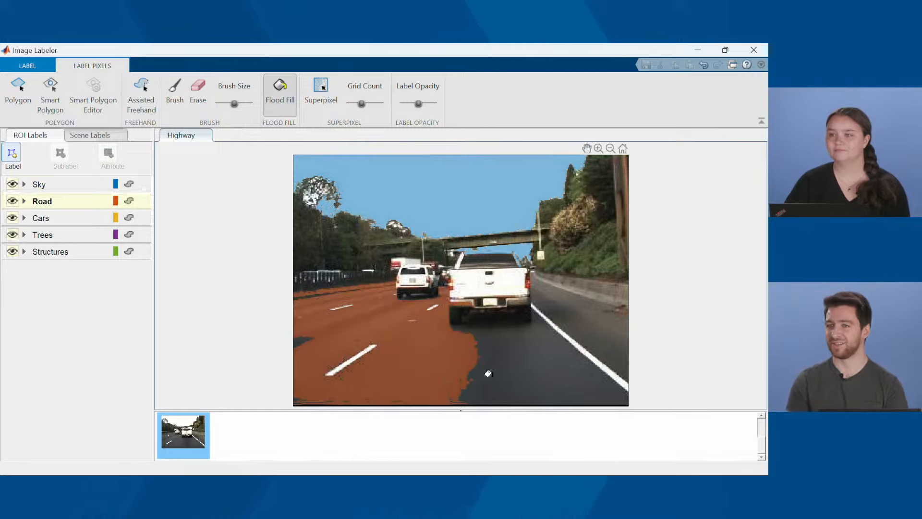
left_click(537, 358)
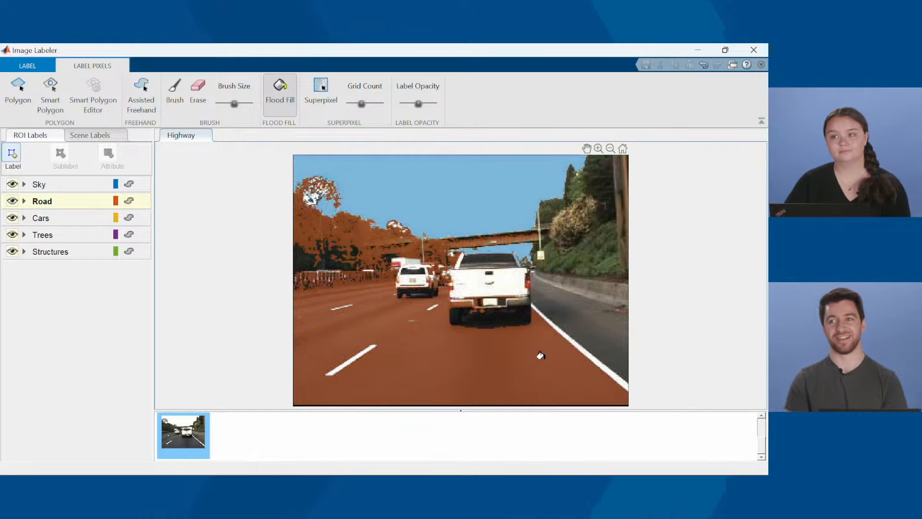
key("ctrl+z")
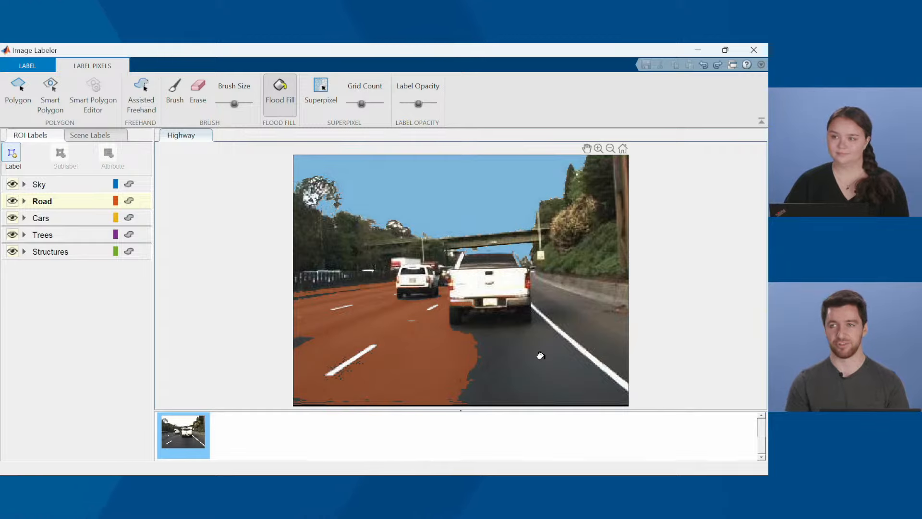
key("ctrl+z")
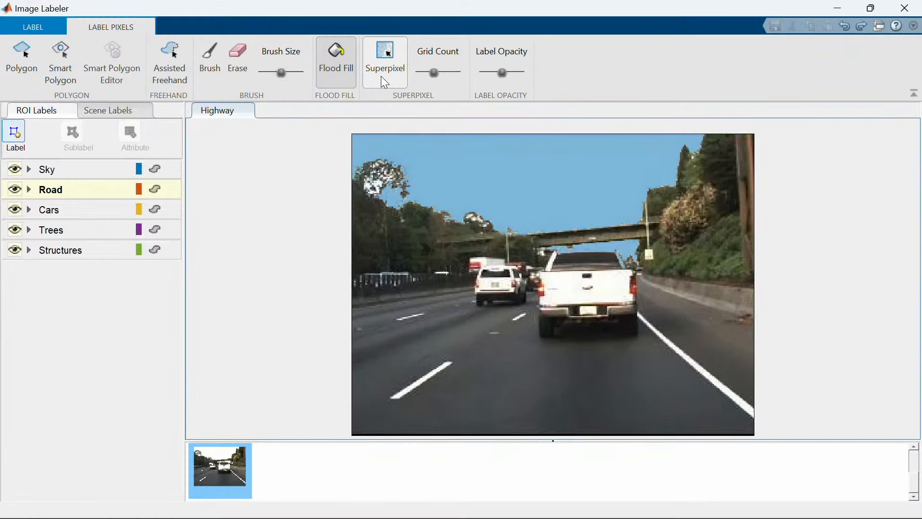
Step: Overlay a superpixel grid with a moderately raised grid count and label the superpixels of the road's left lanes as Road
left_click(382, 78)
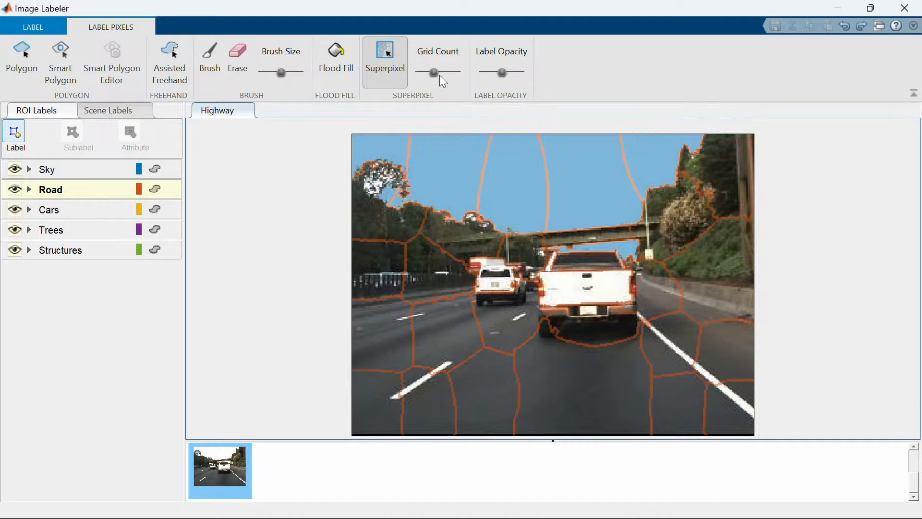
left_click_drag(430, 71, 448, 74)
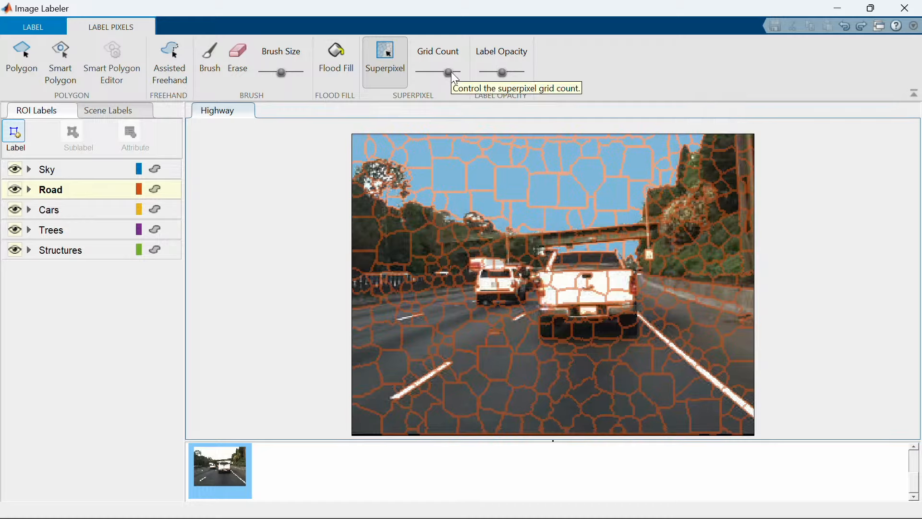
left_click_drag(451, 71, 443, 72)
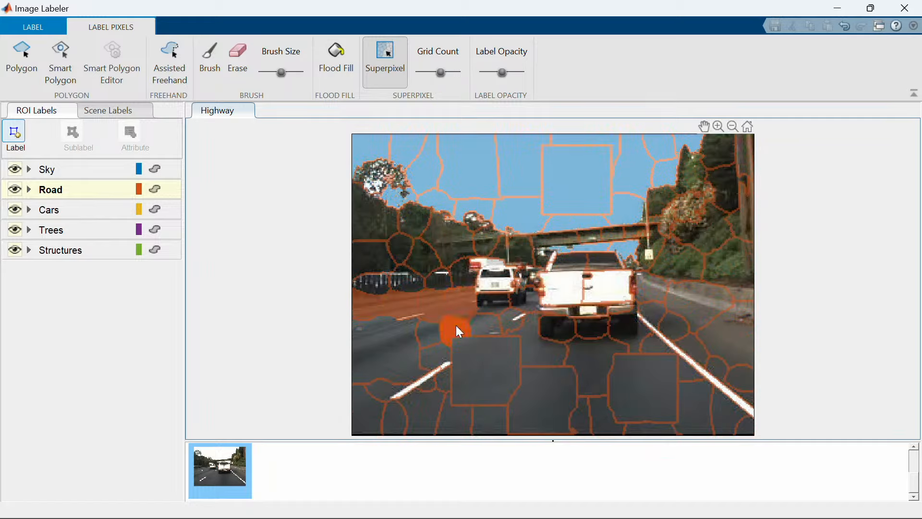
left_click(498, 341)
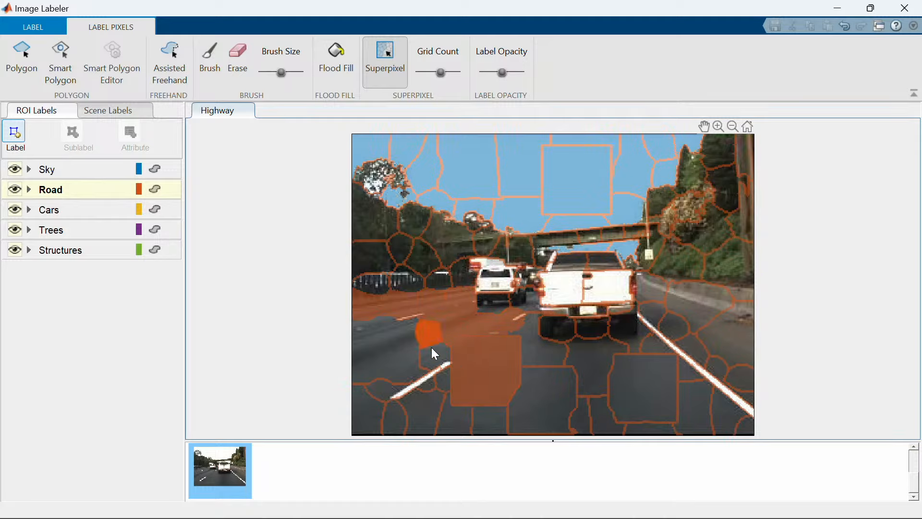
left_click(405, 341)
left_click(417, 398)
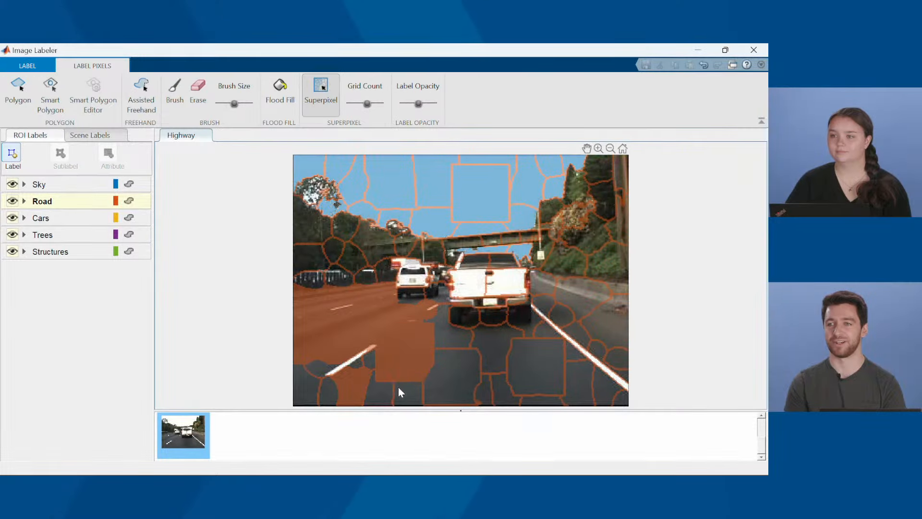
Step: Label the superpixels of the road behind the pickup truck and along the foreground as Road
left_click(482, 414)
left_click(438, 388)
left_click(442, 329)
left_click(494, 347)
left_click(519, 355)
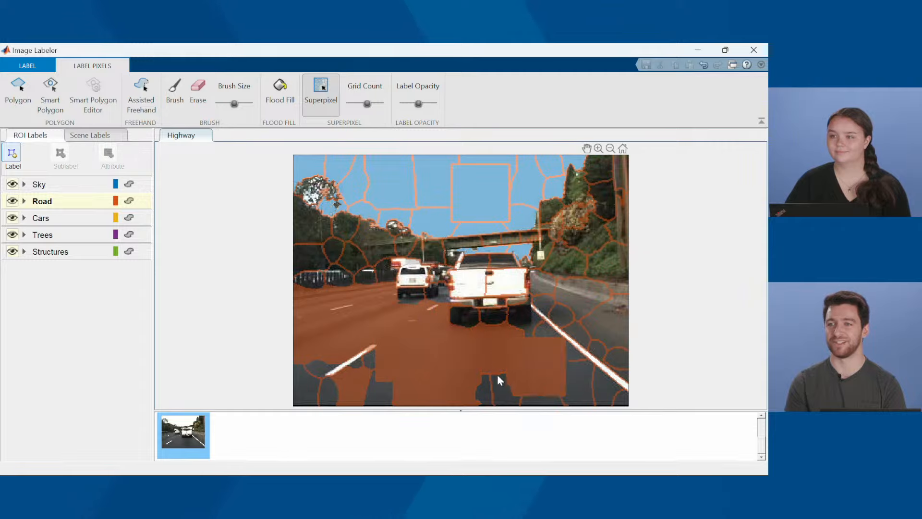
left_click(498, 381)
left_click(578, 386)
left_click(603, 385)
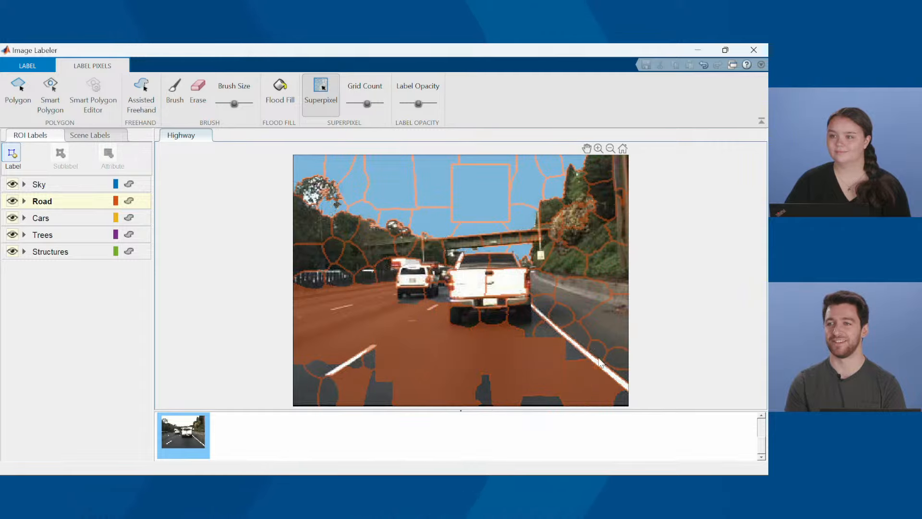
Step: Label the superpixels of the right shoulder, the solid edge line and the nearest dashed lane marking as Road
left_click(606, 320)
left_click(564, 315)
left_click(544, 306)
left_click(547, 318)
left_click(545, 332)
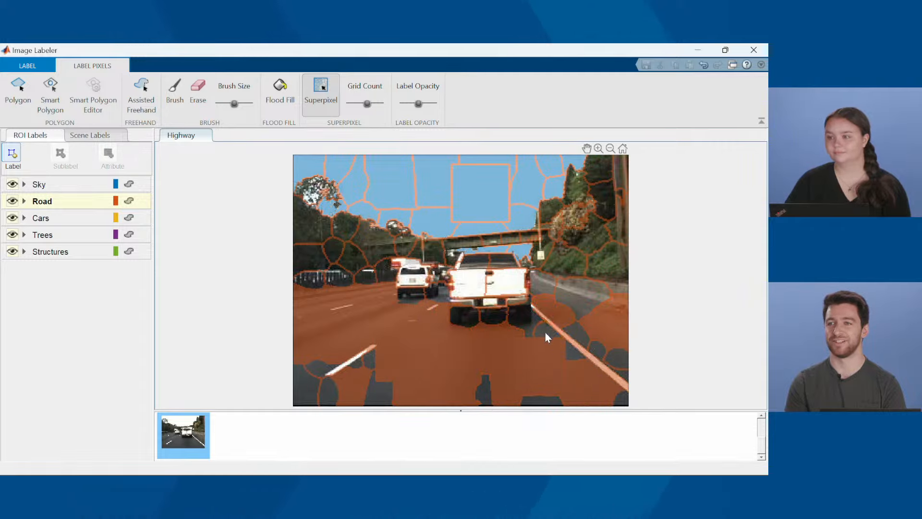
left_click(570, 340)
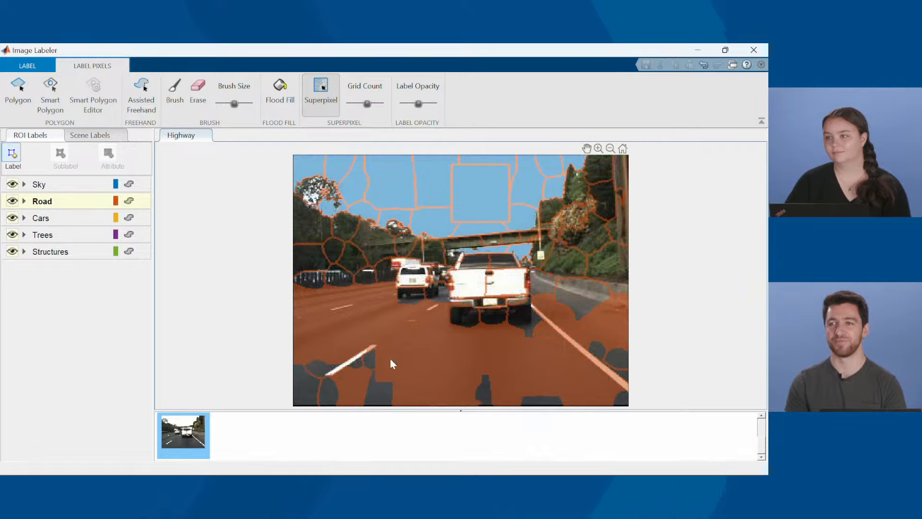
left_click(353, 363)
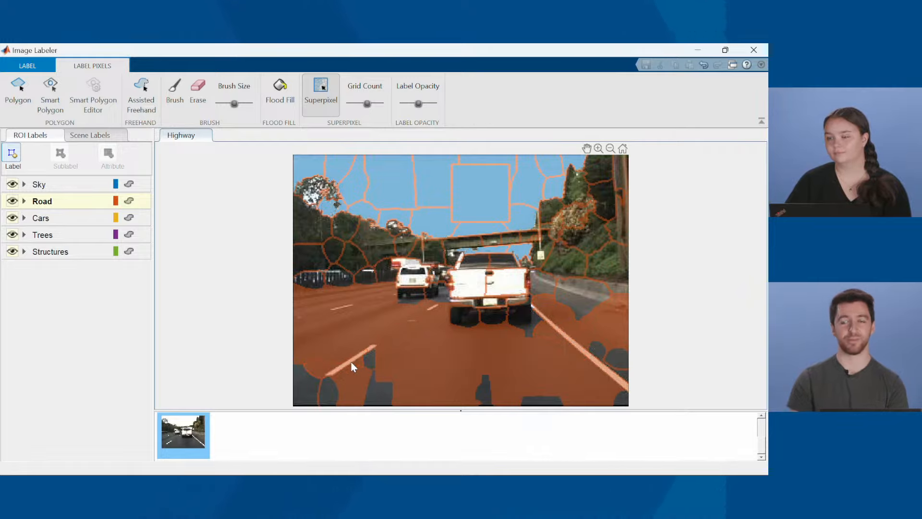
Step: Raise the superpixel grid count slightly and label the superpixels covering the pickup truck's body and rear wheels as Cars
left_click(85, 218)
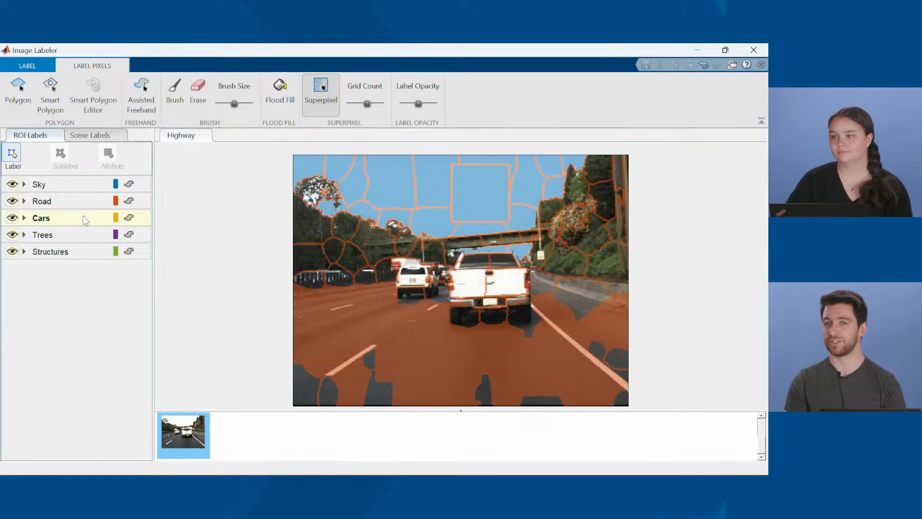
left_click(371, 105)
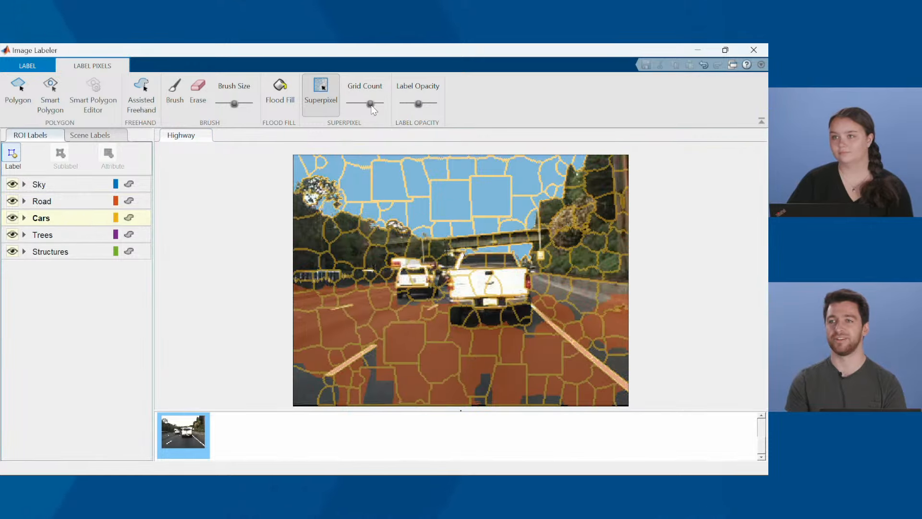
left_click(457, 308)
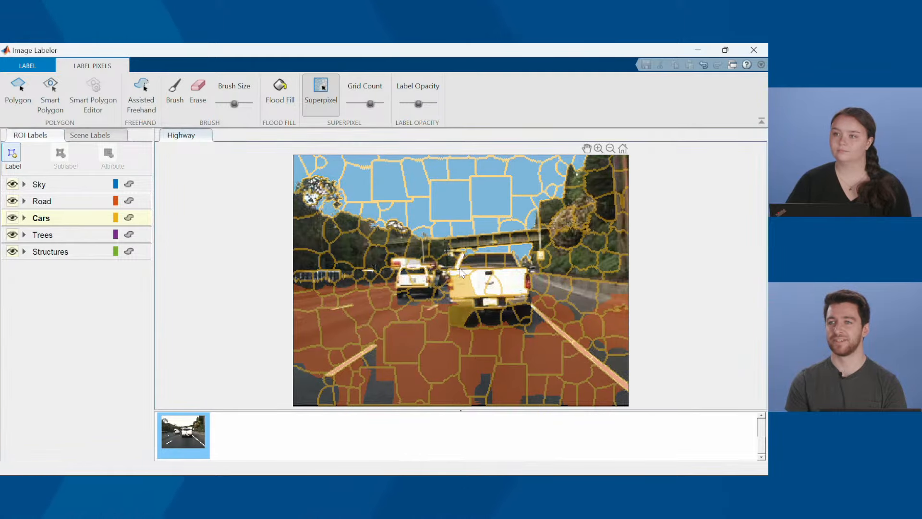
left_click(509, 285)
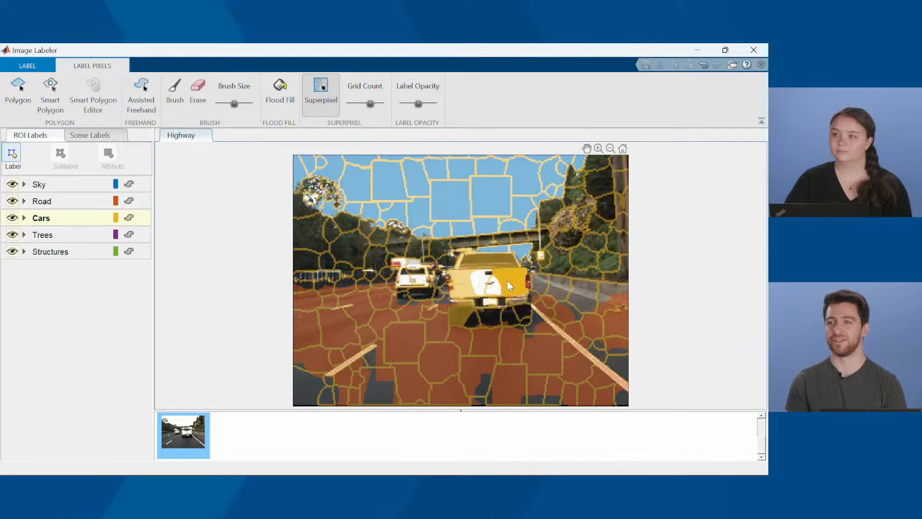
left_click(494, 287)
left_click(480, 283)
left_click(488, 303)
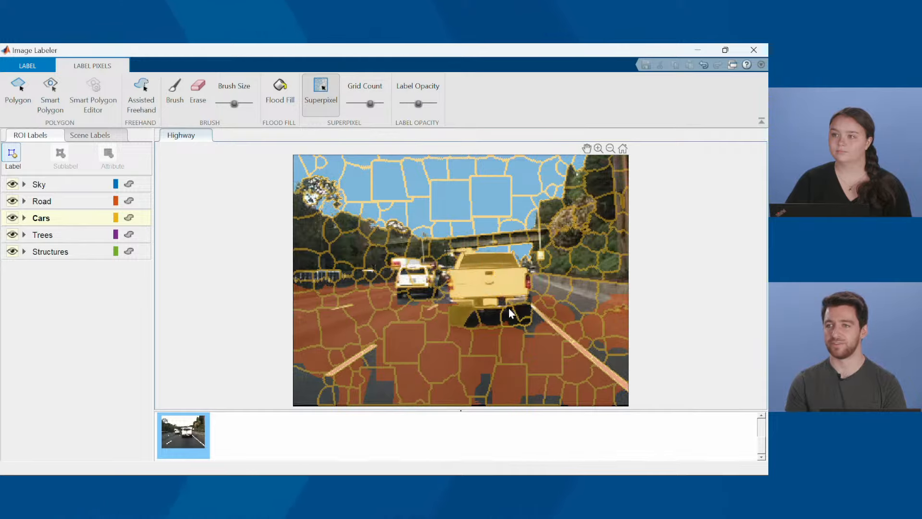
left_click(510, 312)
Step: Label the superpixels of the white SUV ahead in the adjacent lane as Cars
left_click(418, 274)
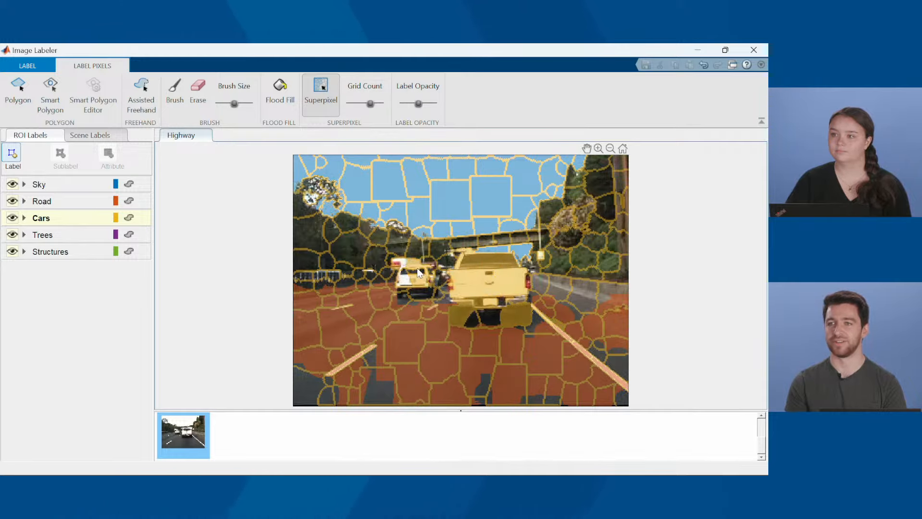
left_click(405, 276)
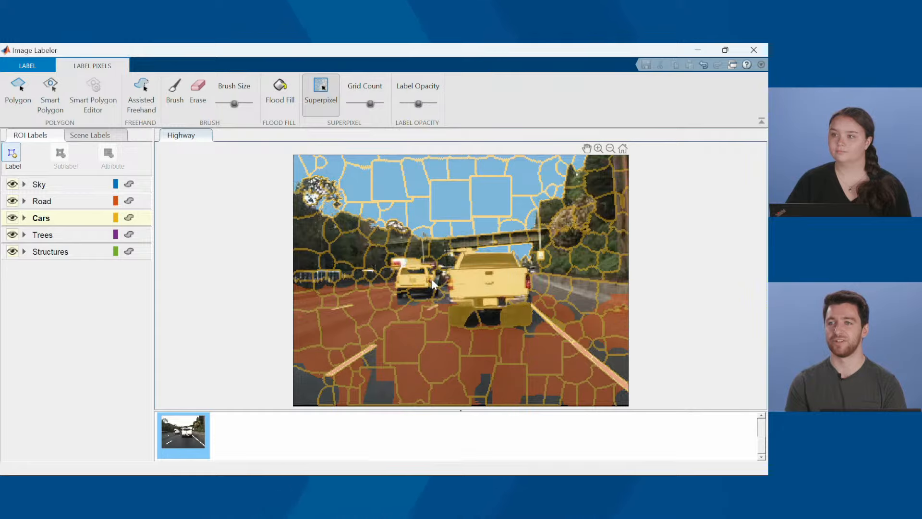
left_click(421, 290)
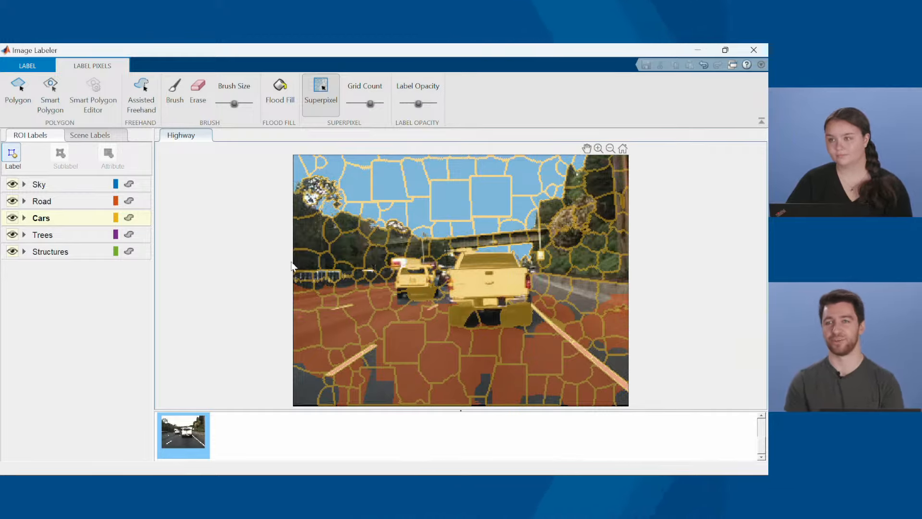
Step: Label the trees along the left side of the highway as Trees with a six-point Smart Polygon
left_click(62, 234)
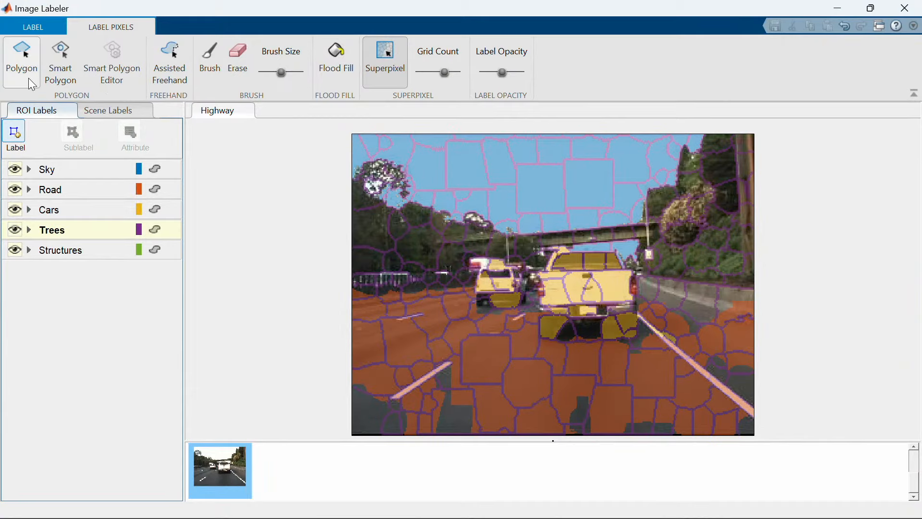
left_click(61, 74)
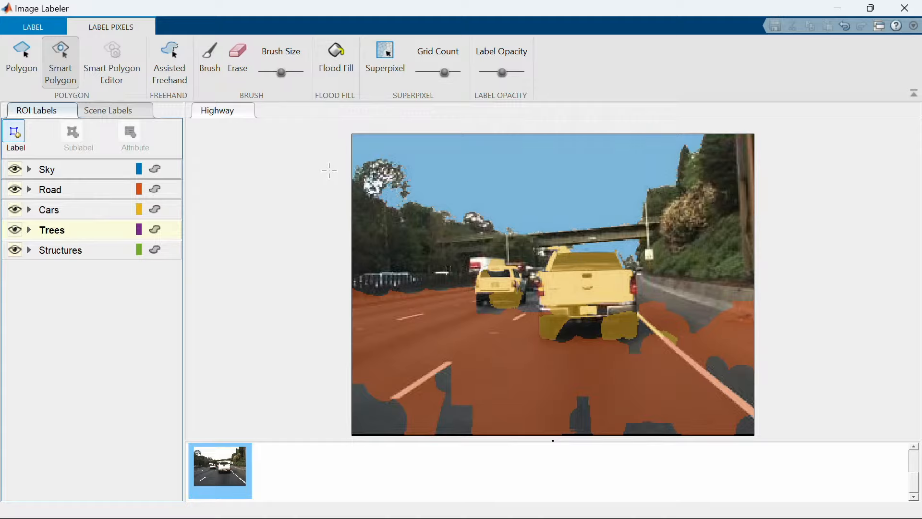
left_click(352, 143)
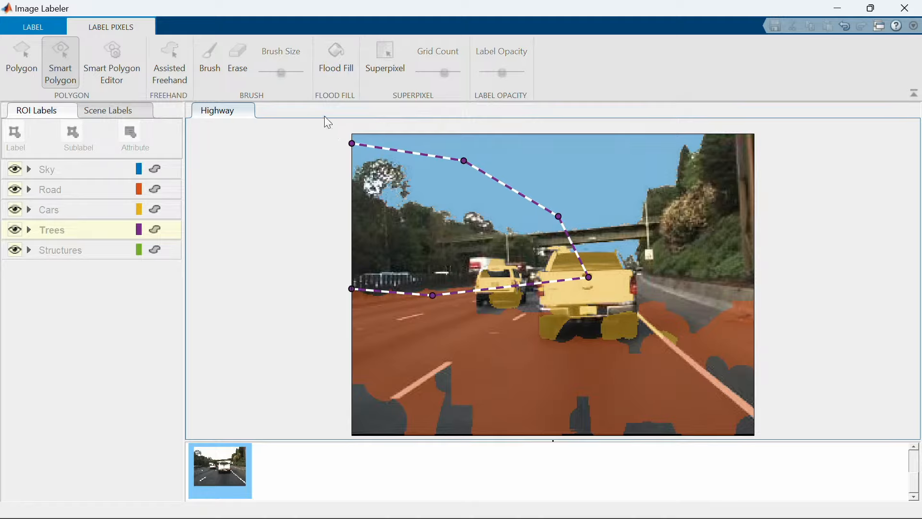
left_click(352, 143)
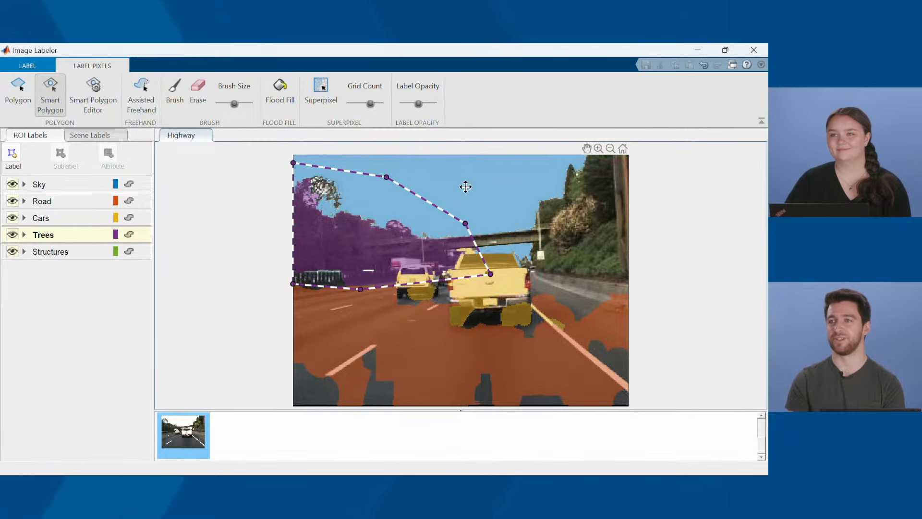
Step: Enclose the trees and hillside on the right of the highway in a five-point Smart Polygon labelled Trees
left_click(561, 156)
left_click(511, 205)
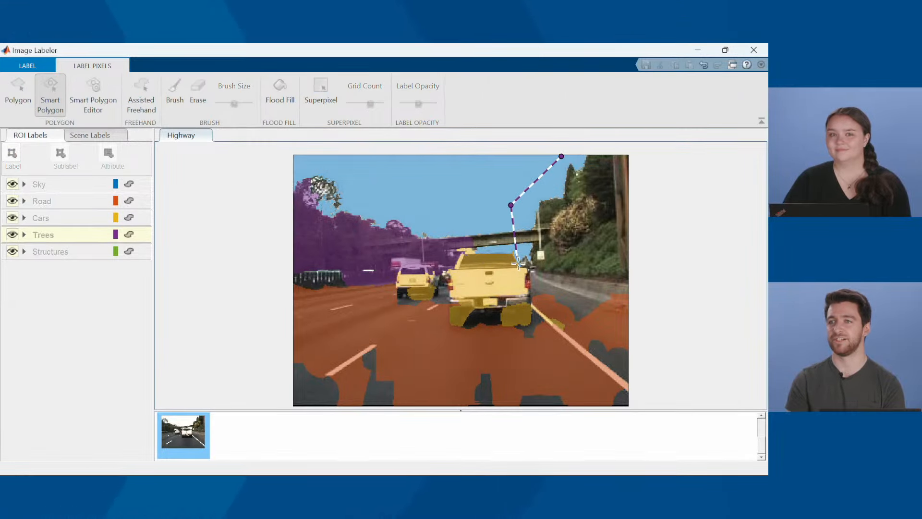
left_click(516, 281)
left_click(630, 293)
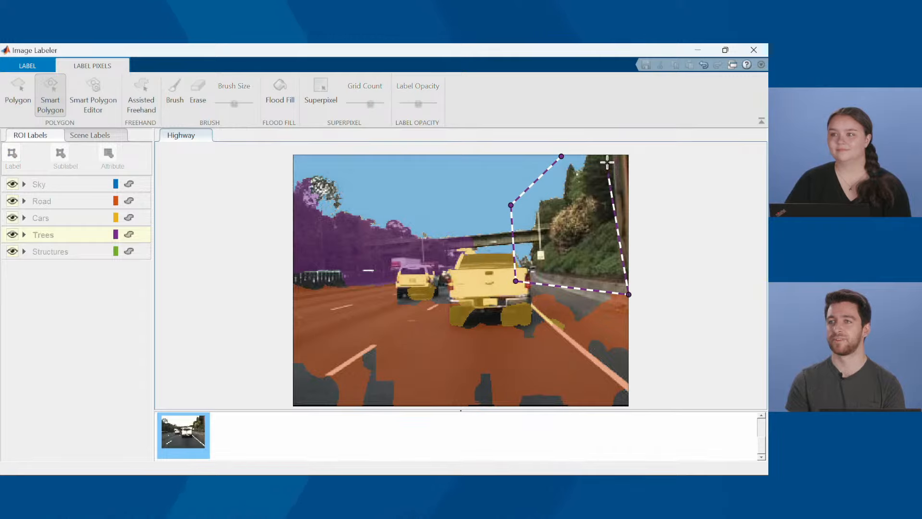
left_click(627, 159)
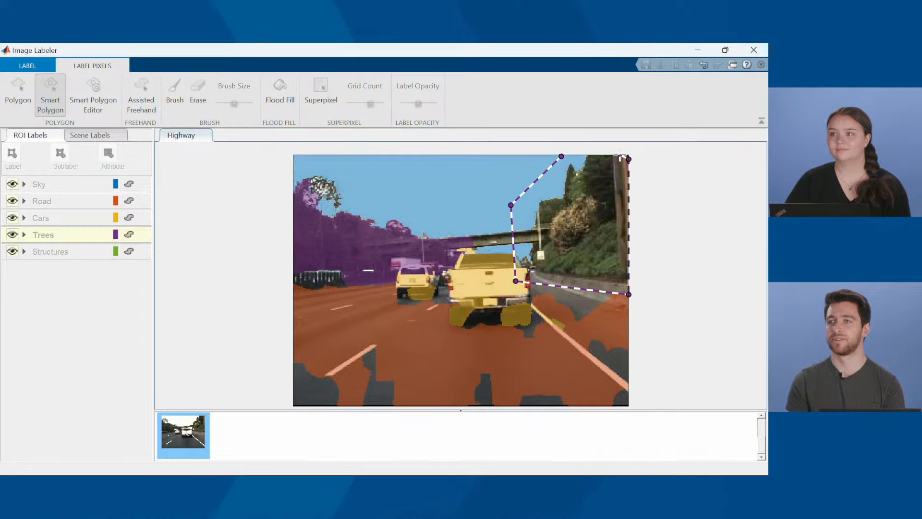
left_click(561, 156)
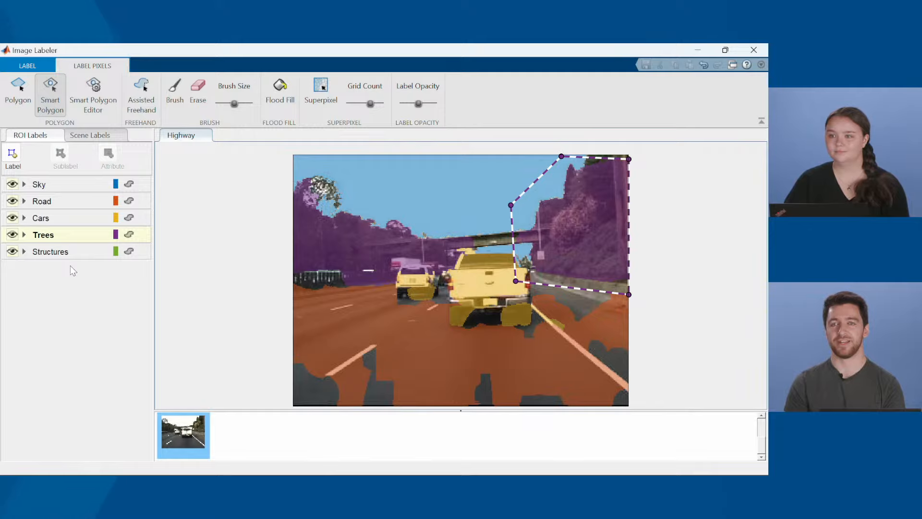
Step: Outline the overpass spanning the highway with a four-point polygon labelled Structures
left_click(69, 253)
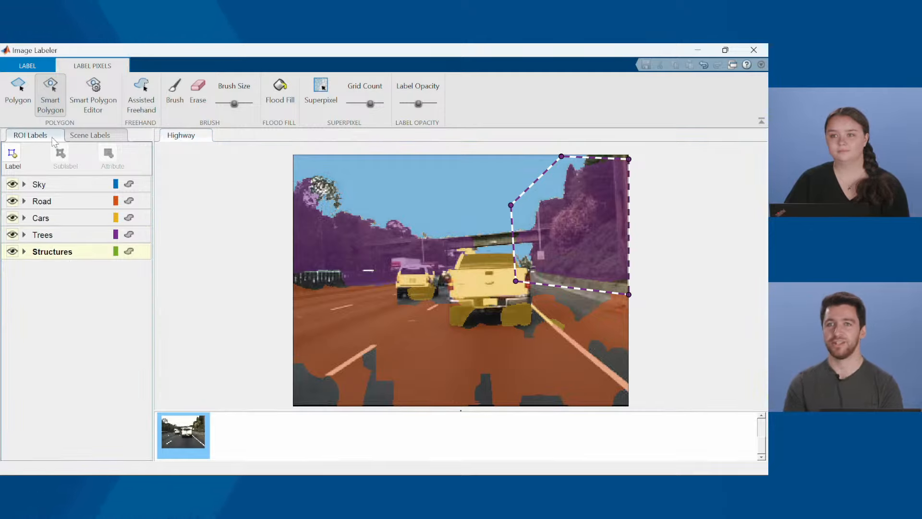
left_click(18, 91)
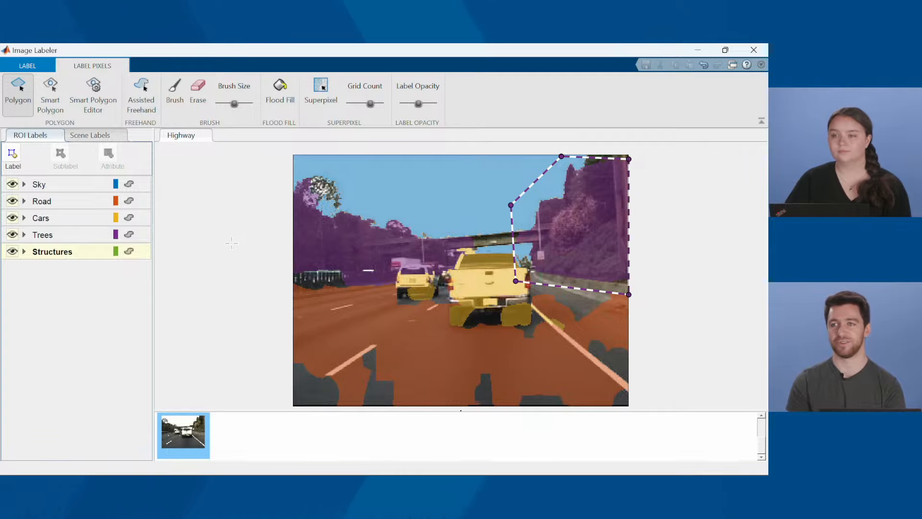
left_click(366, 243)
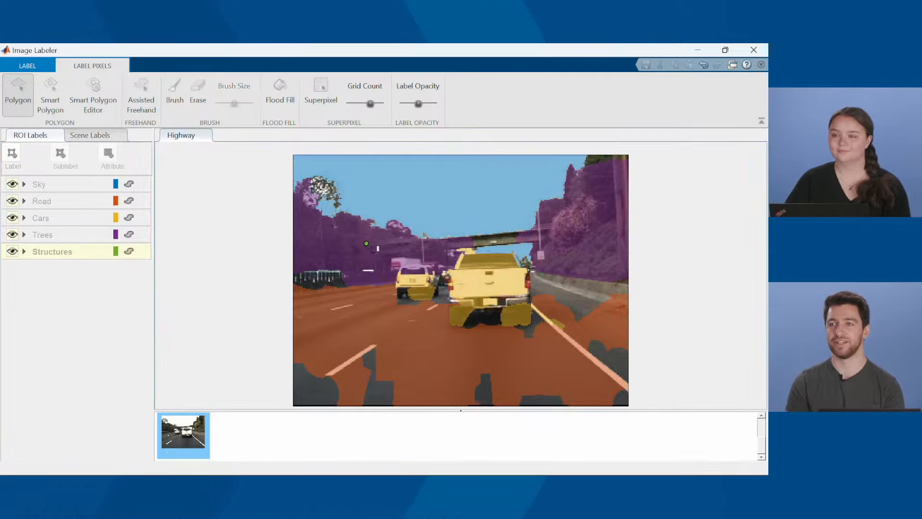
left_click(382, 257)
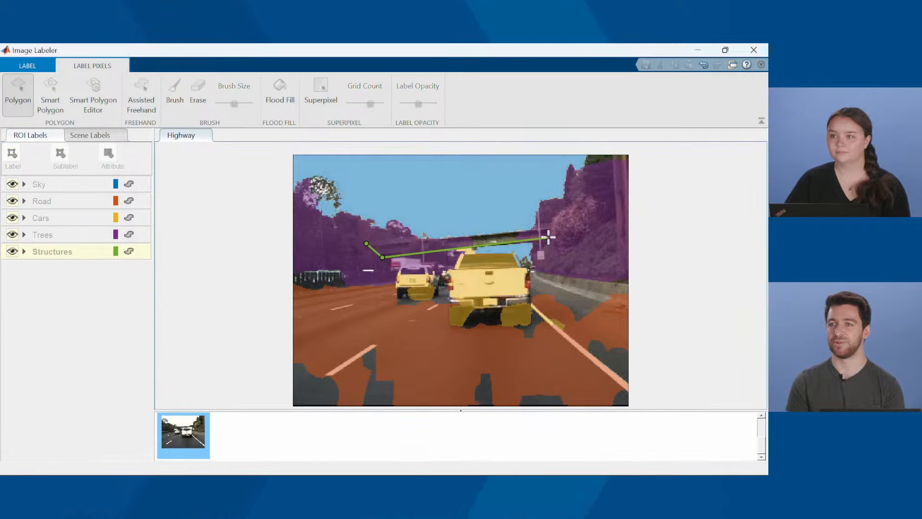
left_click(551, 241)
left_click(555, 223)
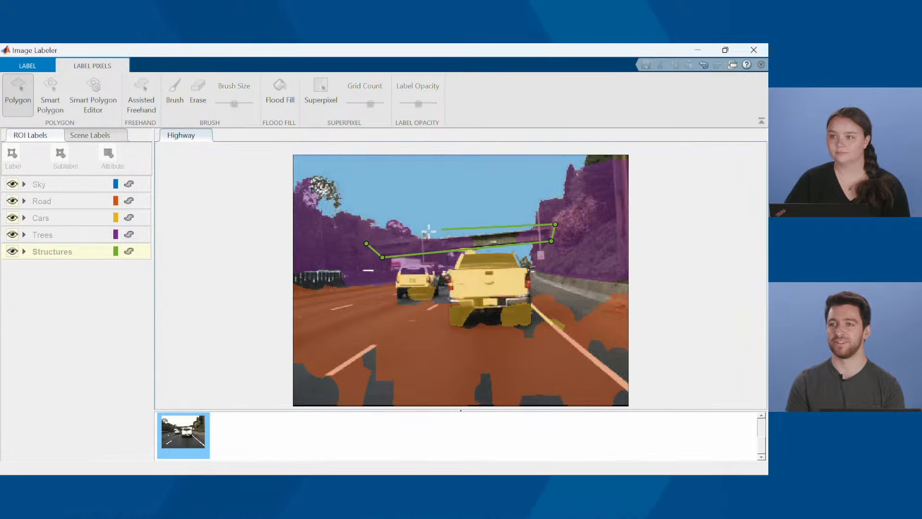
left_click(367, 243)
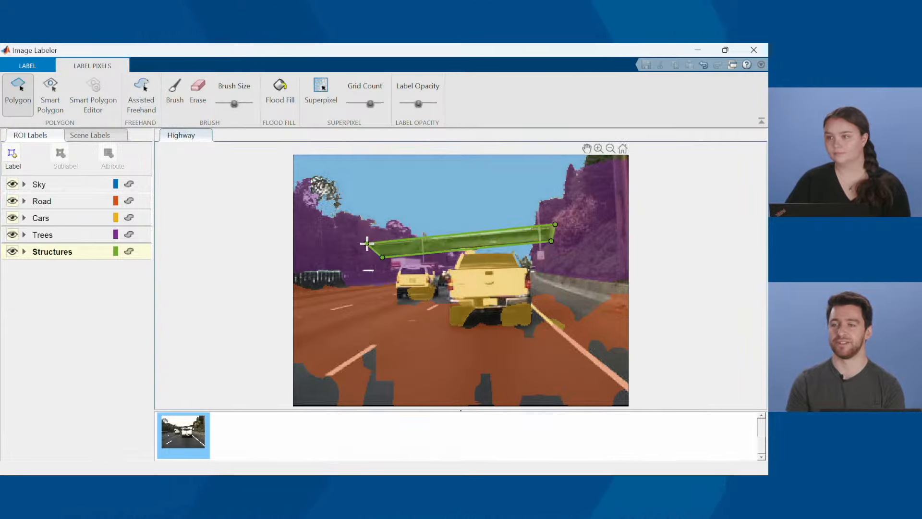
Step: Draw four-point Structures polygons around the retaining wall on the road's right and the barrier along its left edge
left_click(534, 270)
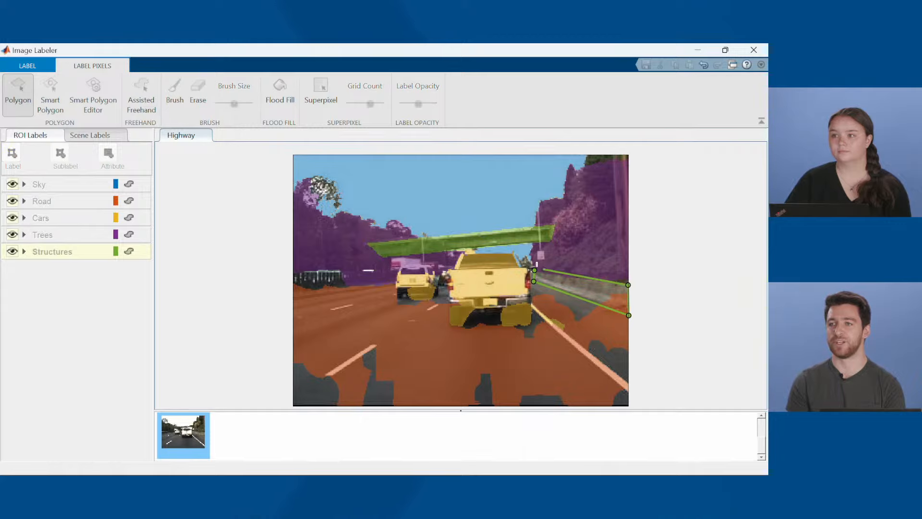
left_click(533, 270)
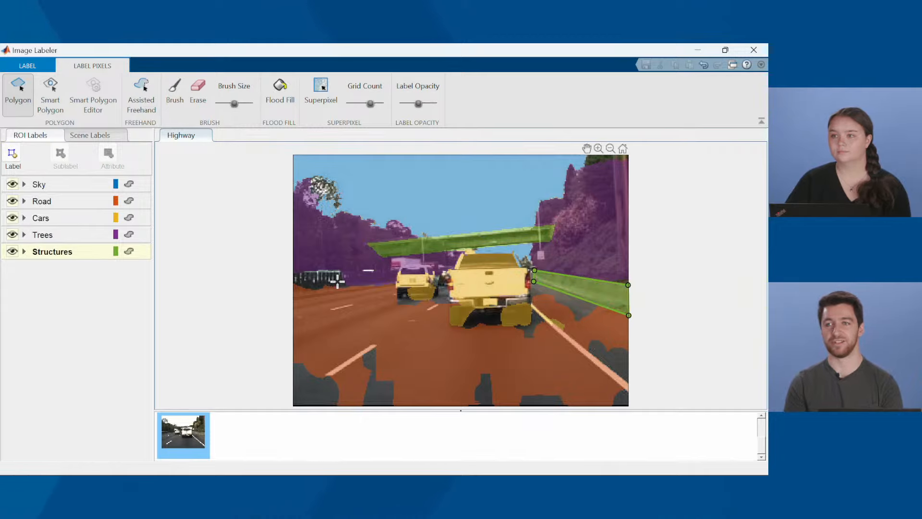
left_click(296, 273)
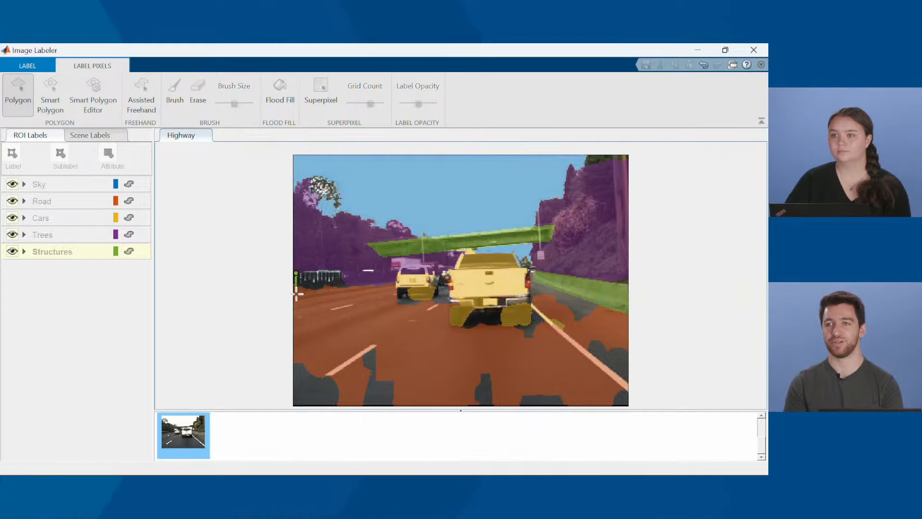
left_click(295, 297)
left_click(393, 284)
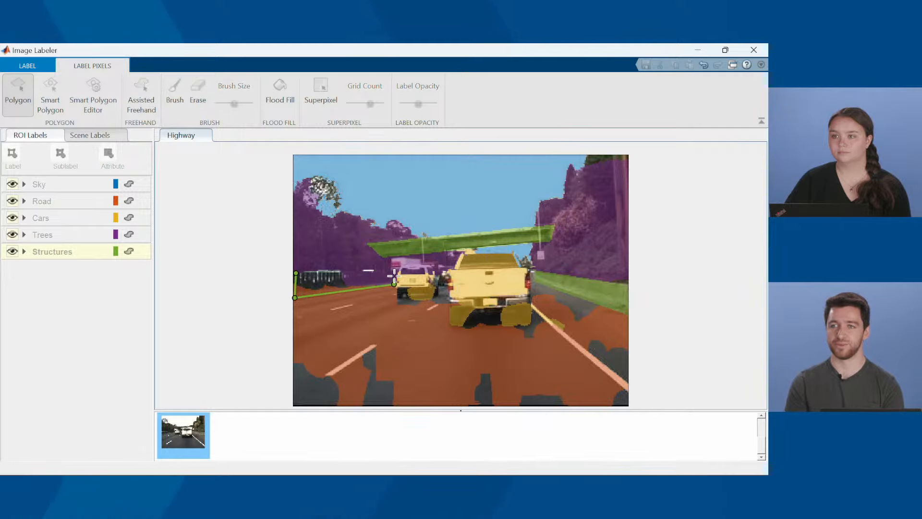
left_click(395, 269)
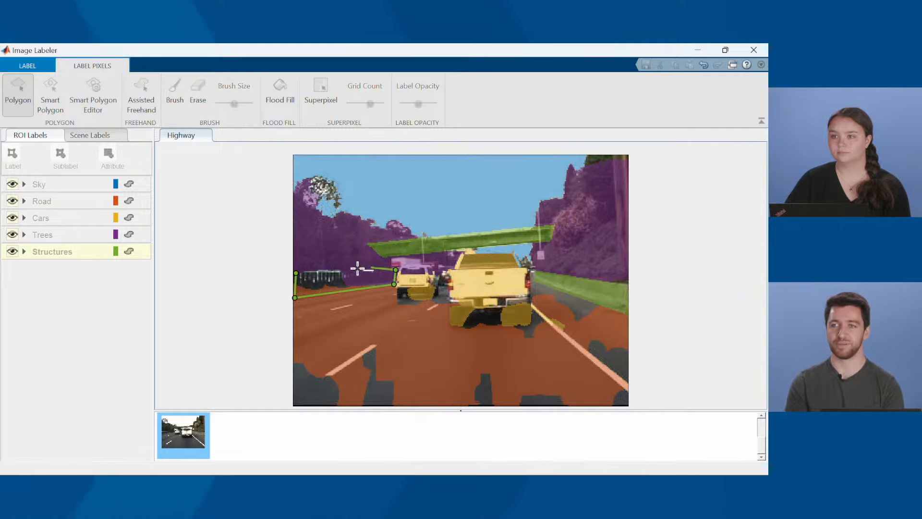
left_click(296, 273)
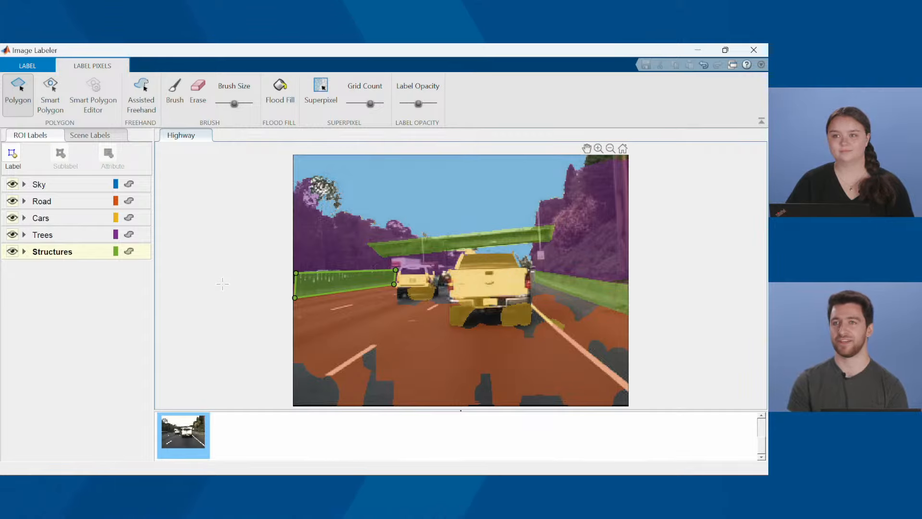
Step: Export the Highway labels to the workspace as gTruthHighway, check the variable in MATLAB, and return to the Image Labeler
left_click(34, 69)
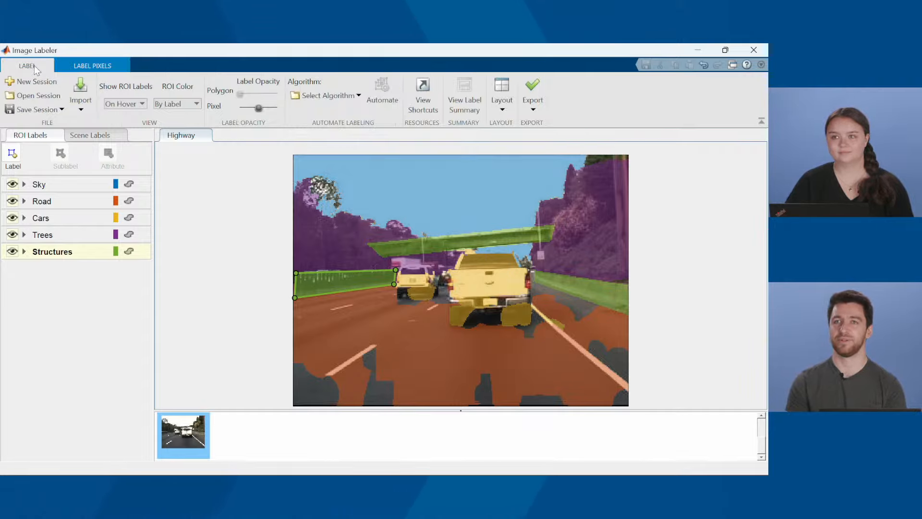
left_click(533, 101)
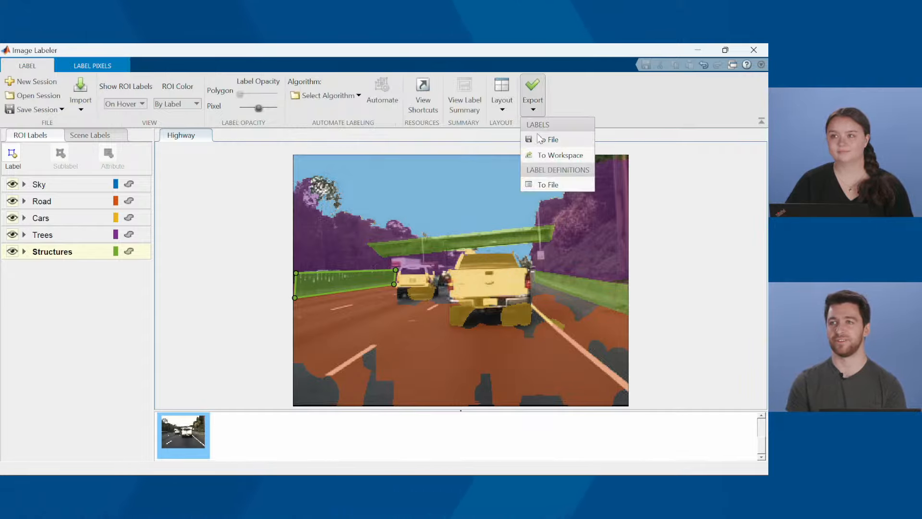
left_click(553, 155)
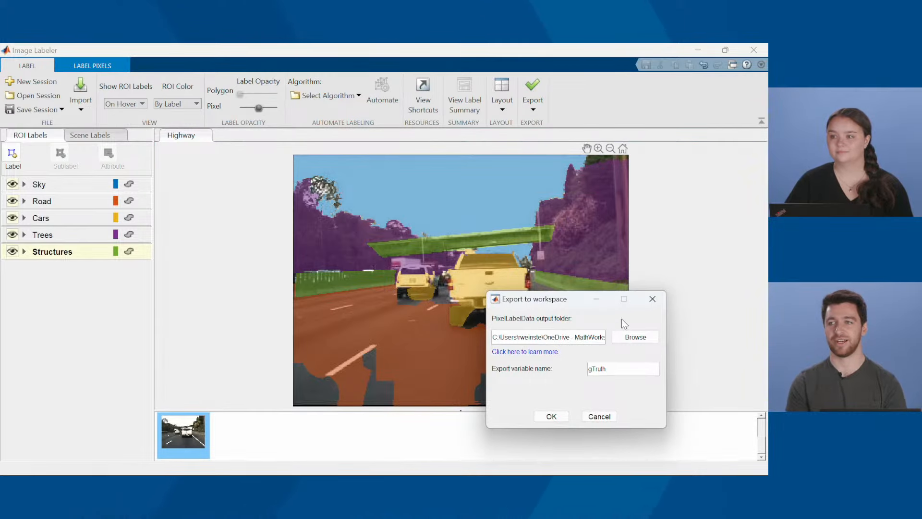
left_click(627, 367)
type("Highway")
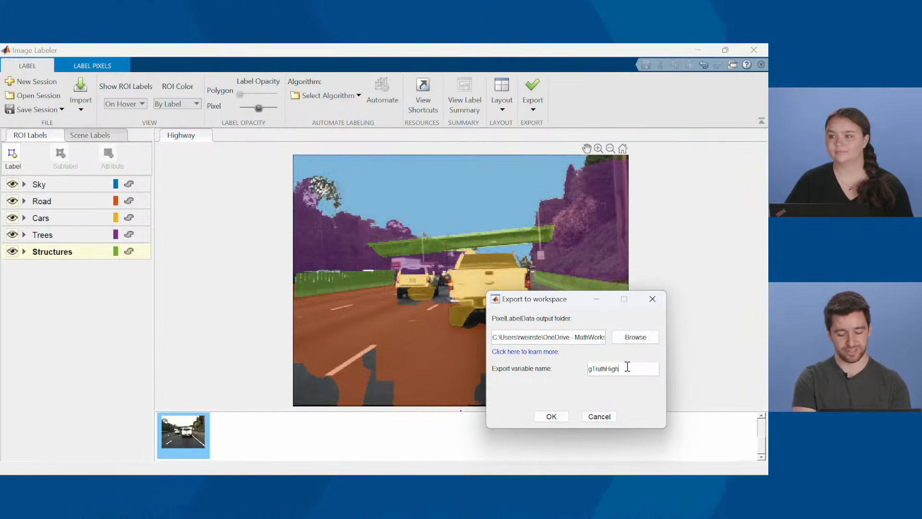
left_click(560, 417)
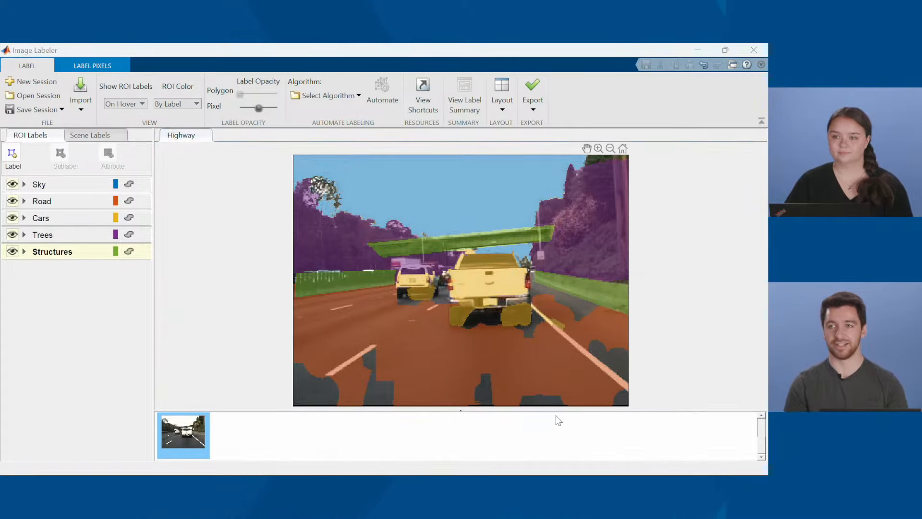
key("alt+Tab")
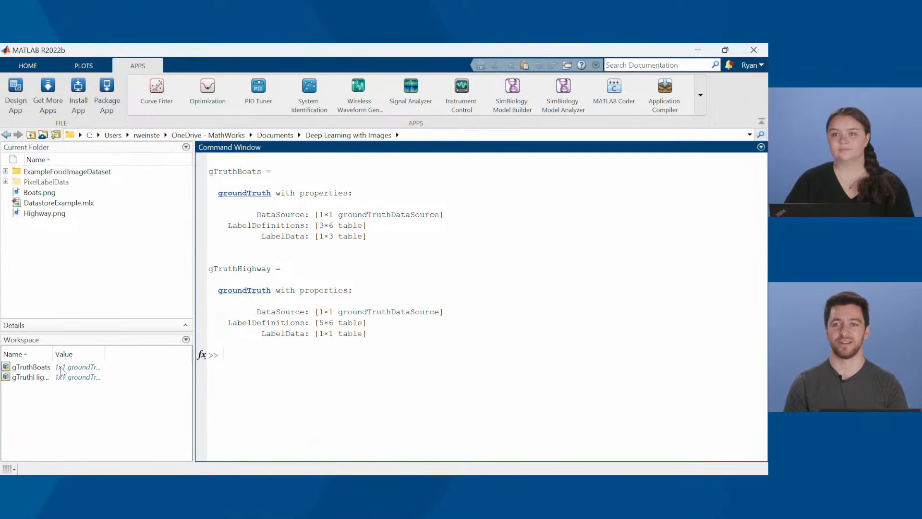
key("alt+Tab")
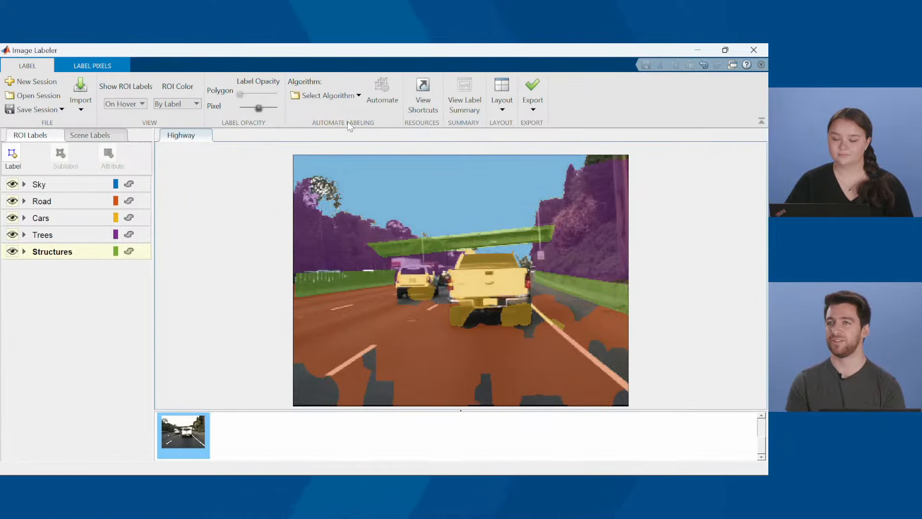
Step: Review the available labeling automation algorithms and the options for adding whole-image and blocked-image algorithms
left_click(347, 95)
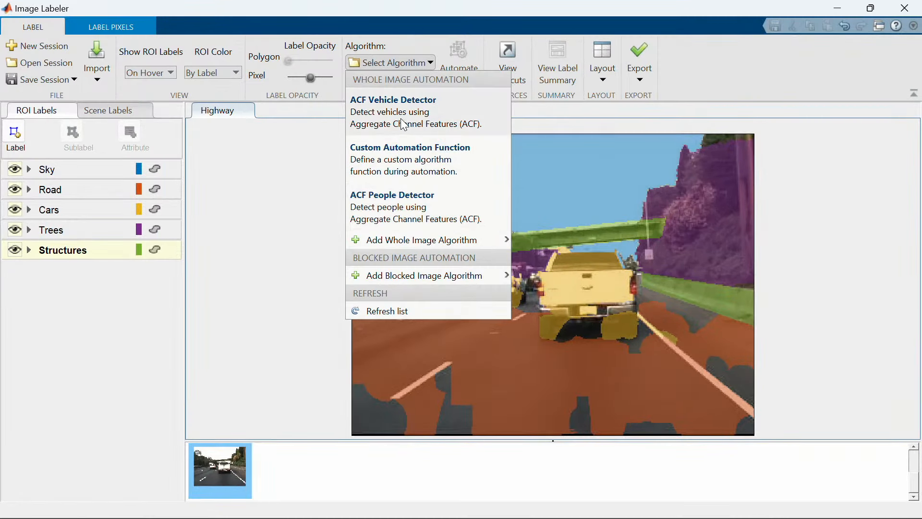
mouse_move(408, 278)
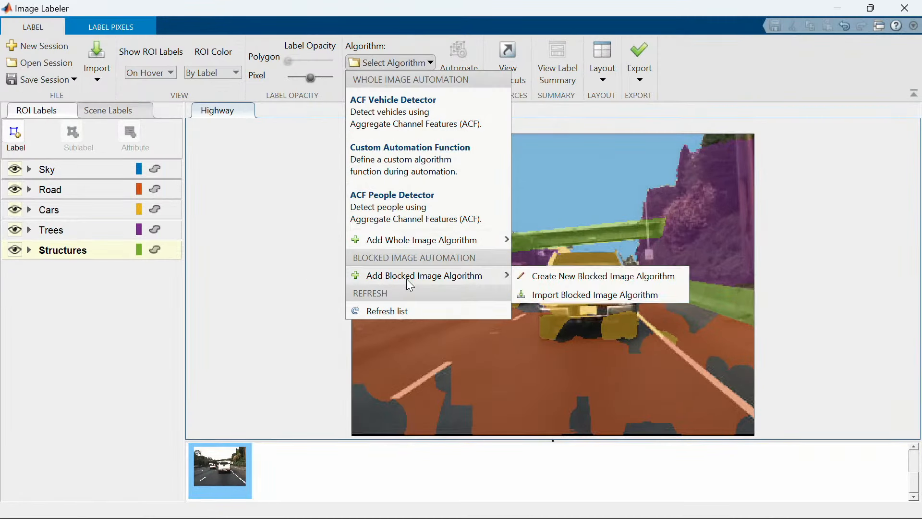
mouse_move(413, 243)
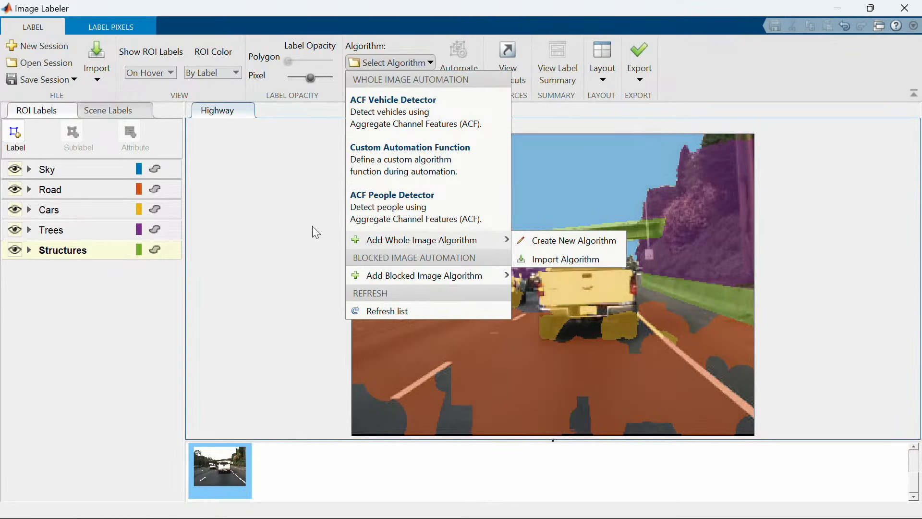
left_click(295, 220)
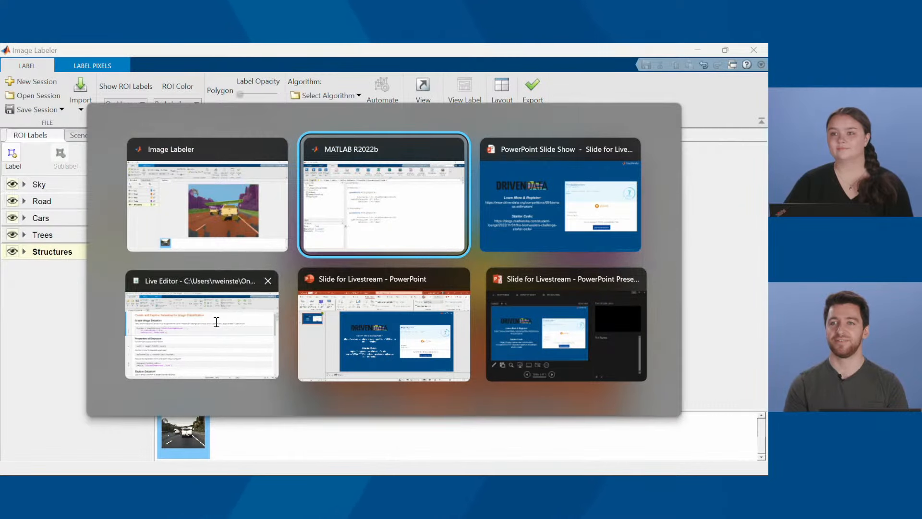
Step: Bring up DatastoreExample.mlx in the Live Editor, switch to MATLAB and expand the ExampleFoodImageDataset folder to view its class subfolders
left_click(216, 319)
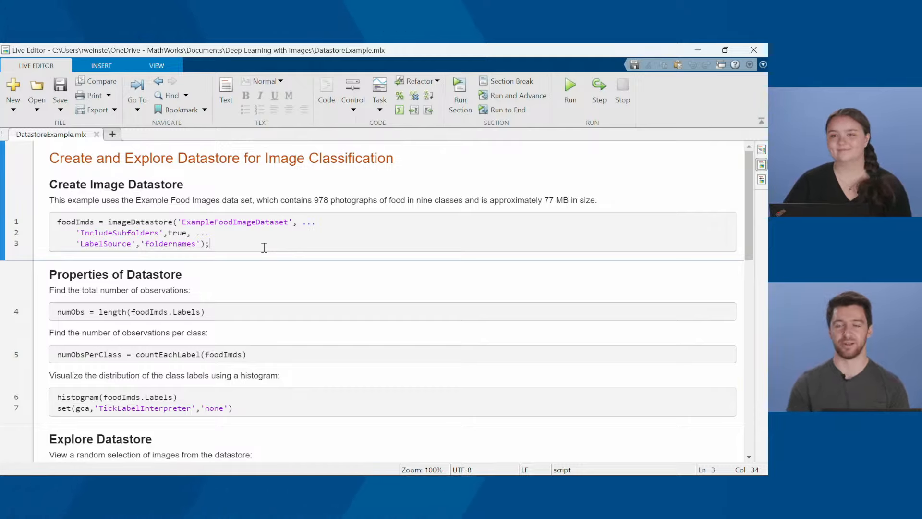
key("alt+Tab")
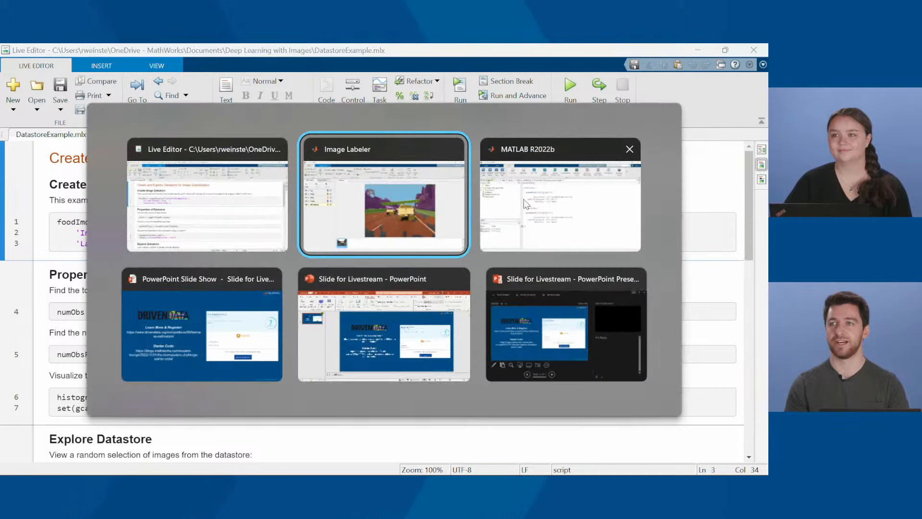
left_click(526, 204)
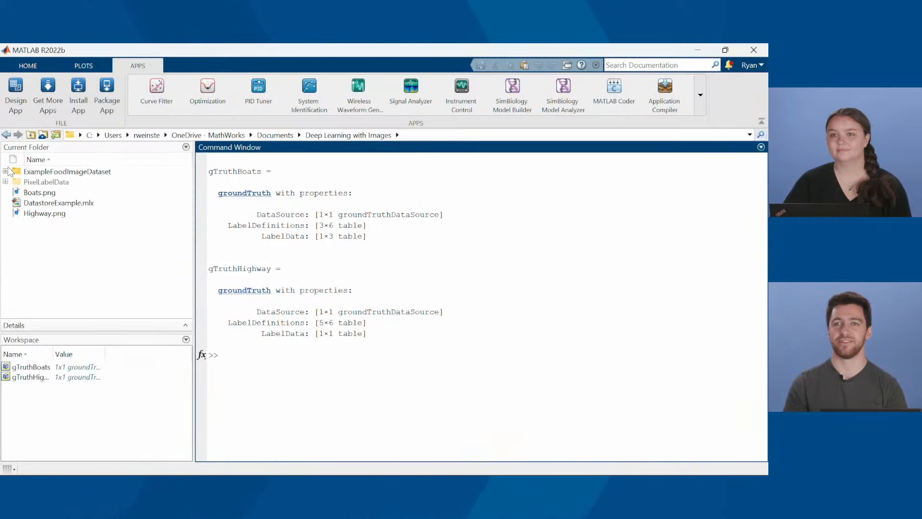
left_click(8, 171)
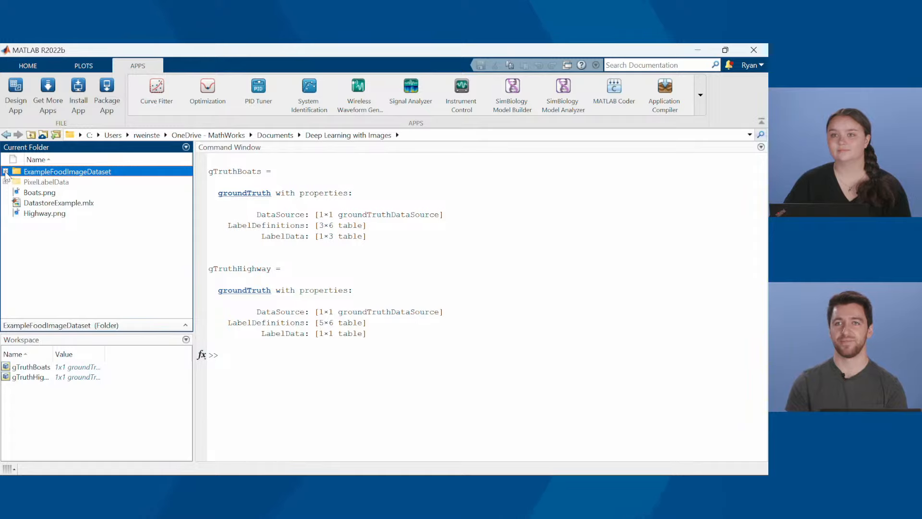
left_click(6, 171)
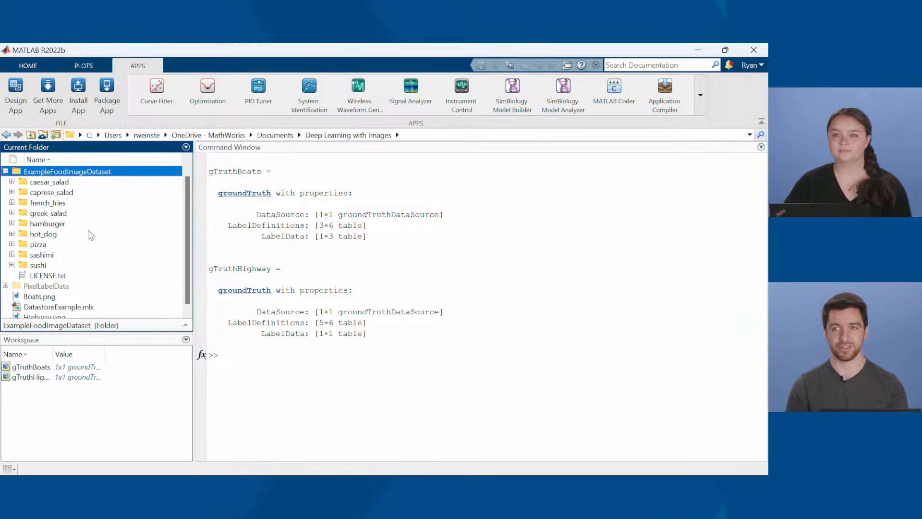
Step: Run the Create Image Datastore section in the Live Editor and check the foodImds variable in the MATLAB workspace
key("alt+Tab")
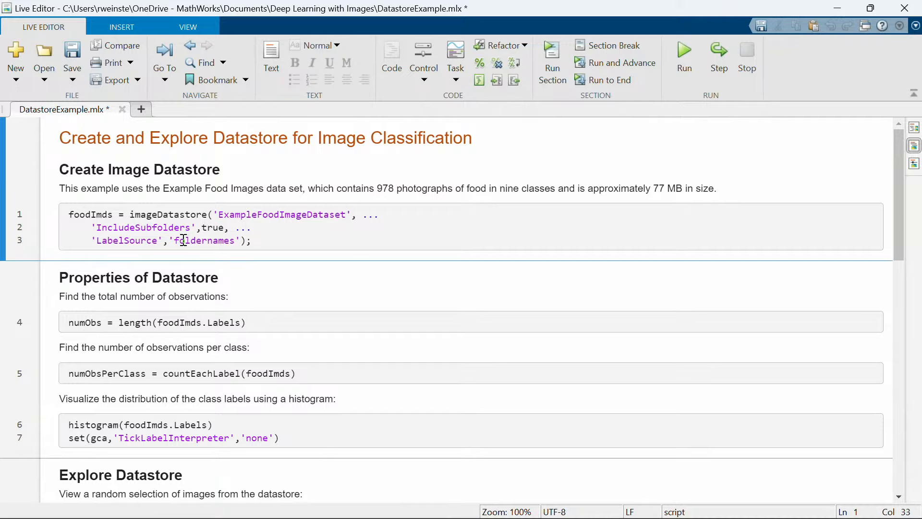
key("alt+Tab")
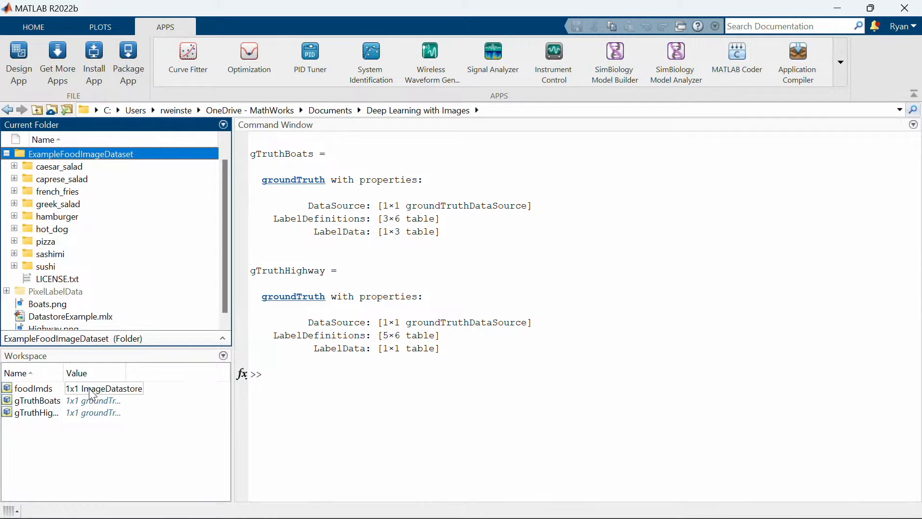
key("alt+Tab")
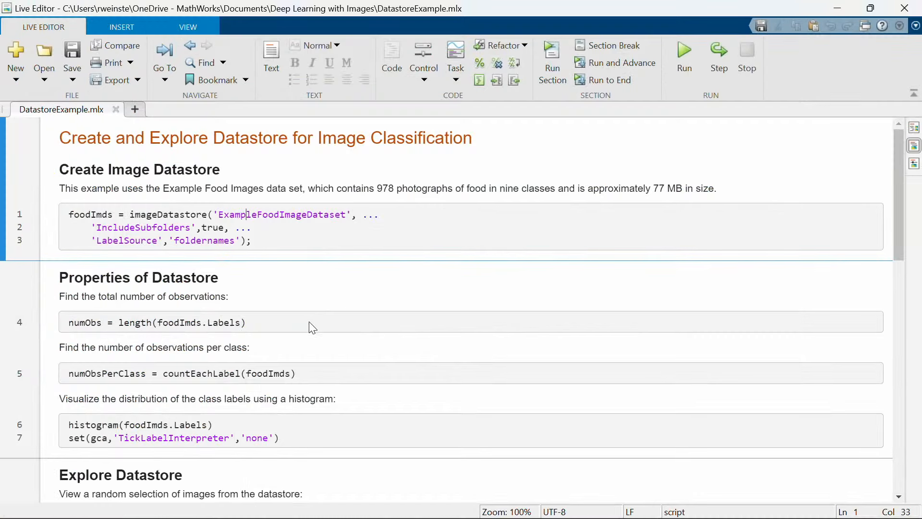
Step: Run the Properties of Datastore section and review the total observations, the per-class counts and the label histogram
left_click(312, 327)
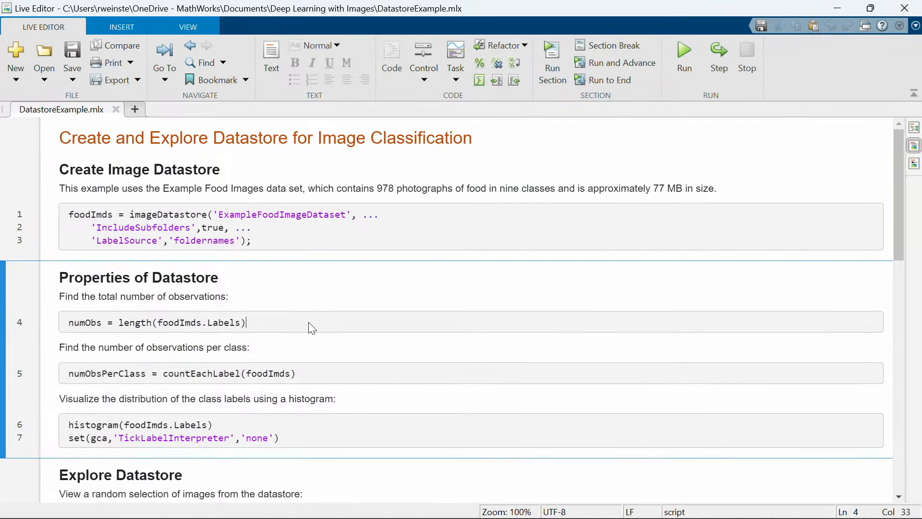
key("ctrl+Return")
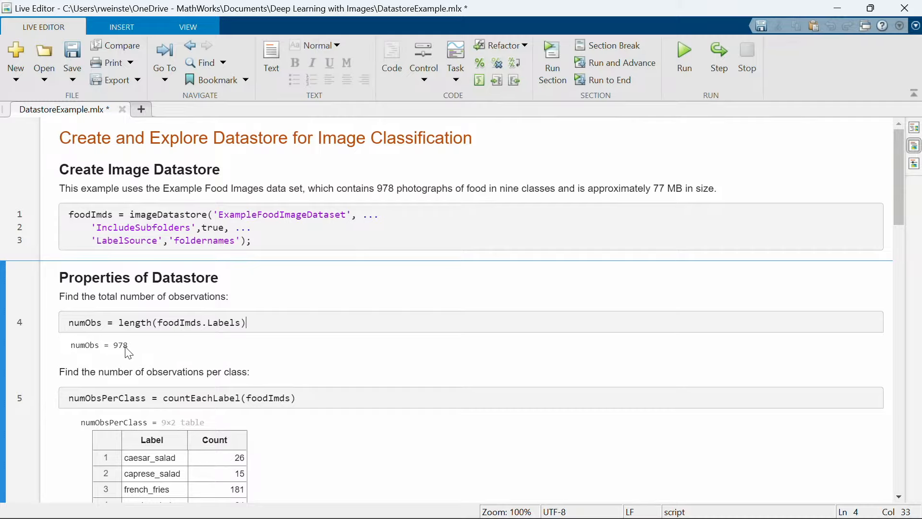
double_click(385, 188)
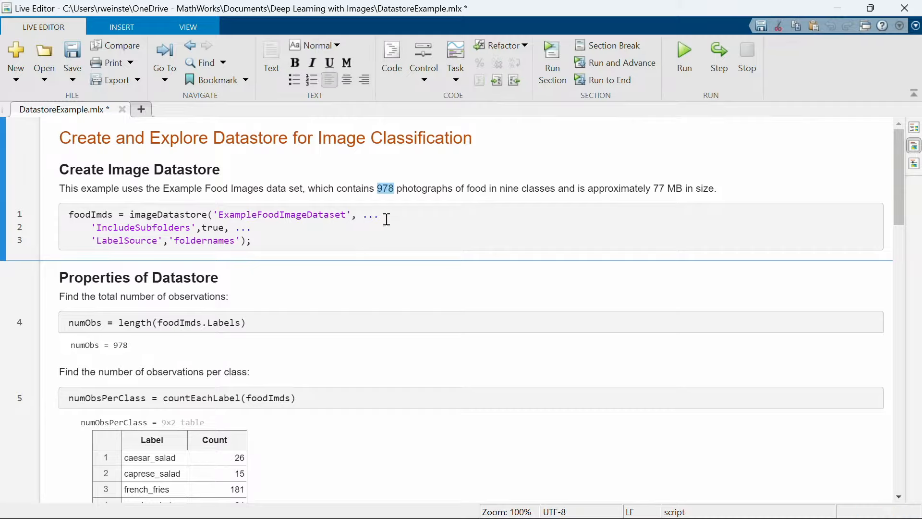
left_click(288, 322)
scroll(275, 360, "down", 5)
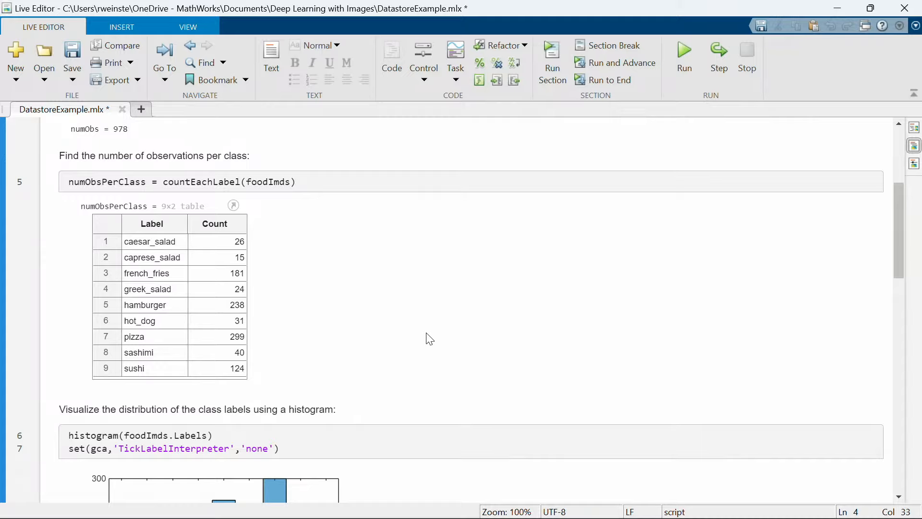
scroll(430, 339, "down", 5)
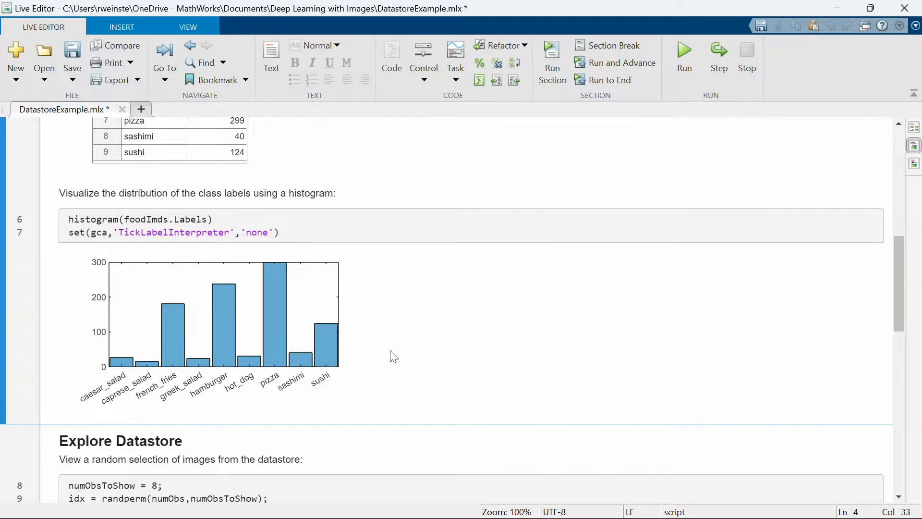
Step: Run the Explore Datastore section to display a random selection of eight datastore images in a 2-by-4 grid
scroll(393, 356, "down", 3)
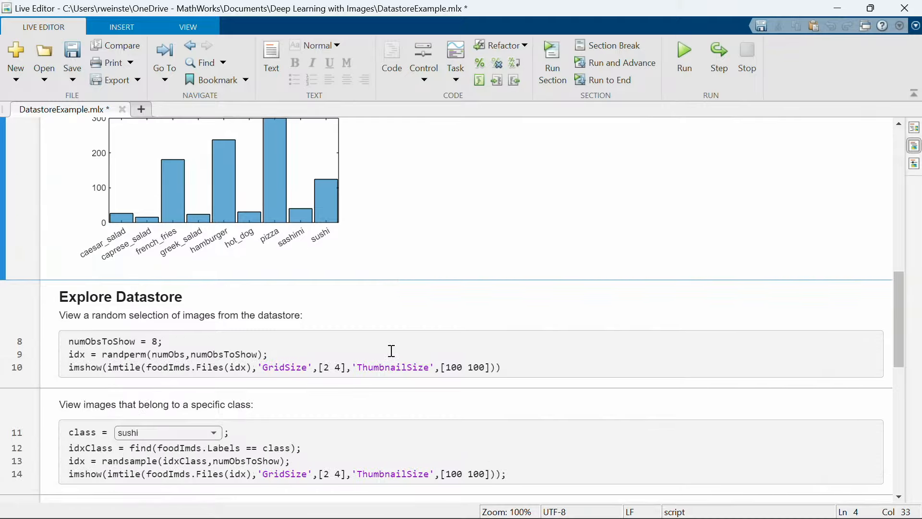
left_click(539, 370)
key("ctrl+Return")
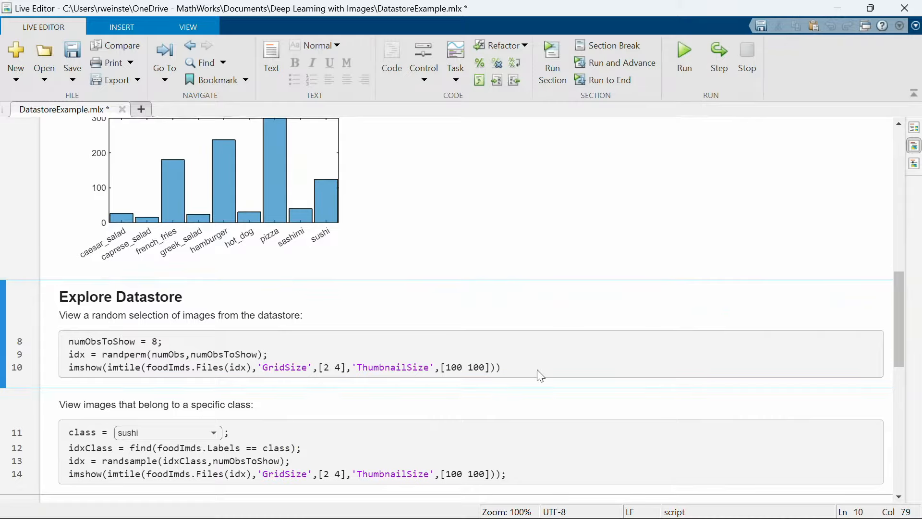
scroll(335, 398, "down", 1)
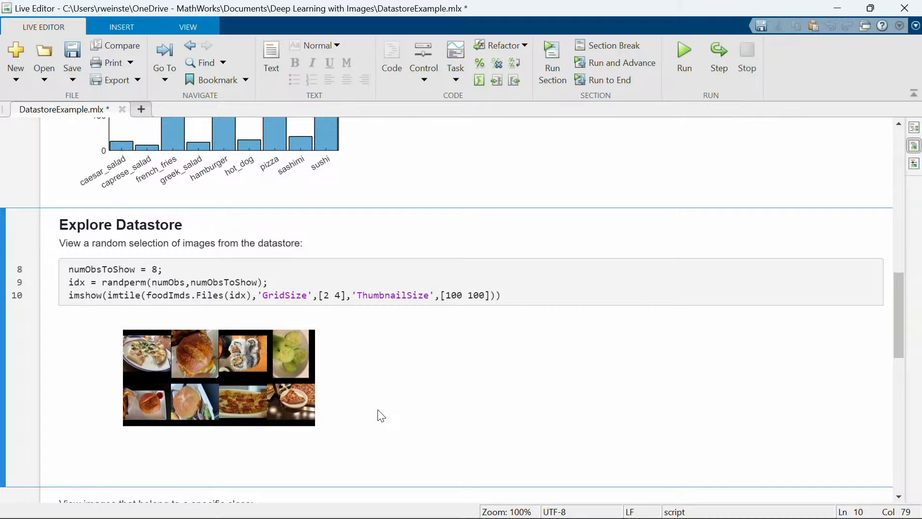
Step: Run the class-specific section with class set to sushi and view the resulting image grid
scroll(381, 416, "down", 5)
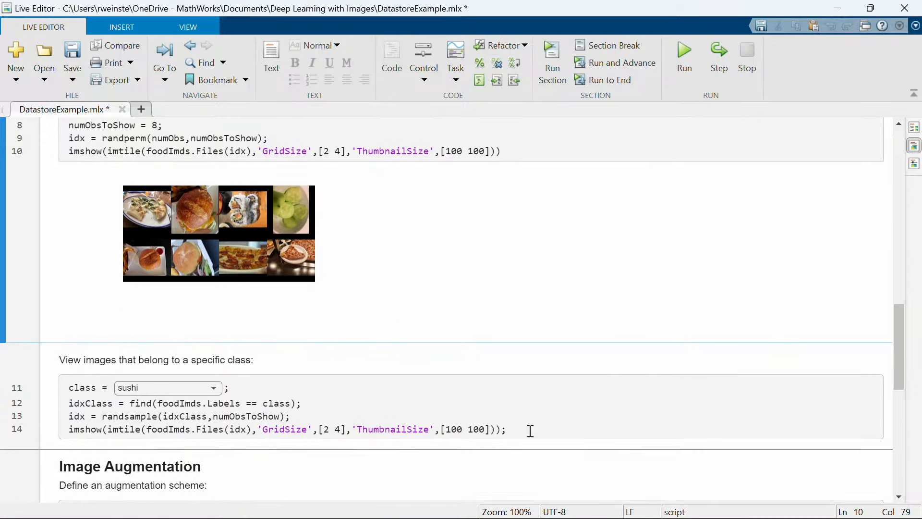
left_click(530, 431)
key("ctrl+Return")
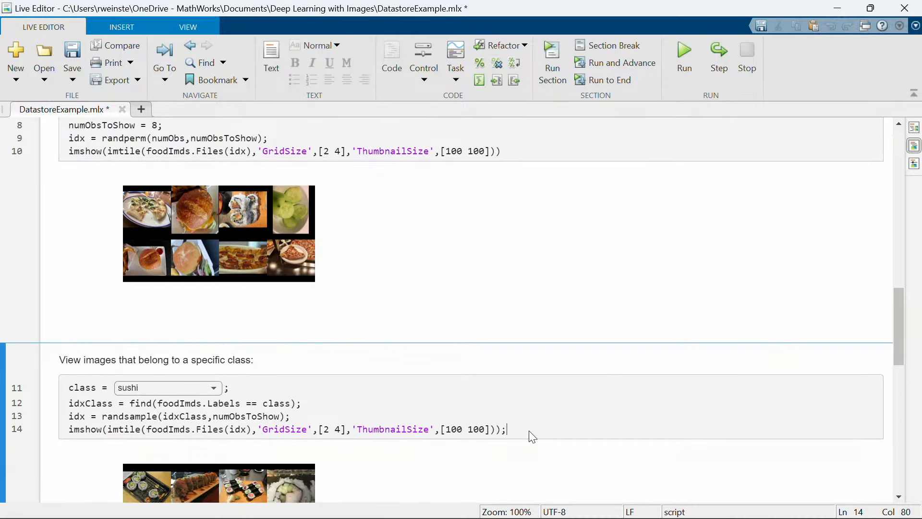
scroll(333, 359, "down", 3)
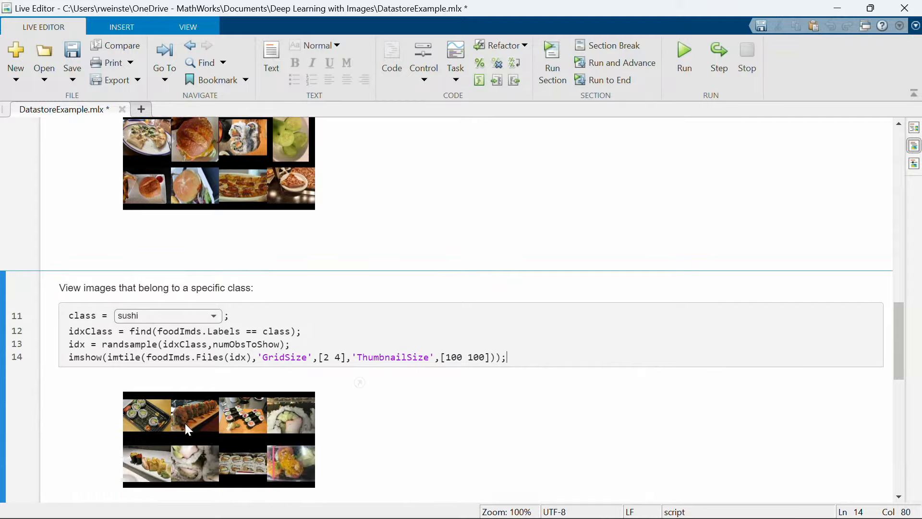
scroll(347, 464, "down", 3)
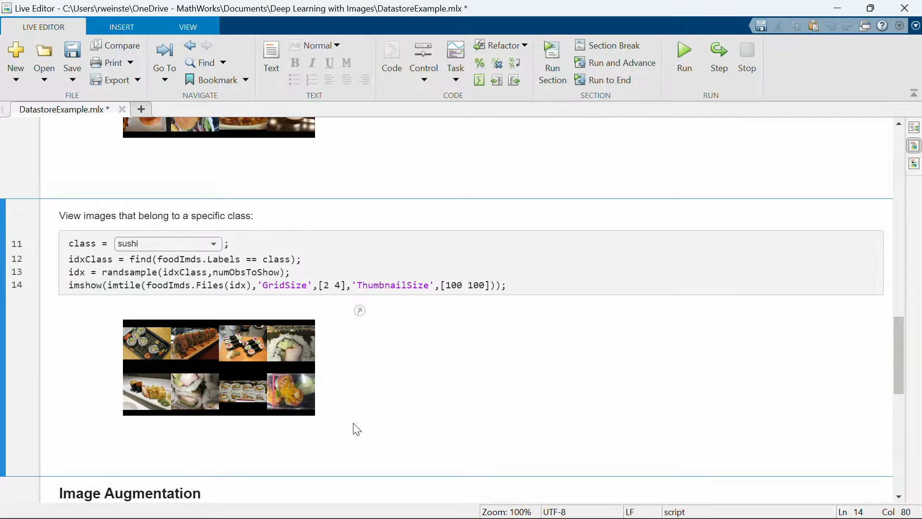
Step: Run the Image Augmentation section with rotation [-90 90], scale [1 2] and input size [100 100], and check the augmented datastore's observation count
scroll(356, 429, "down", 3)
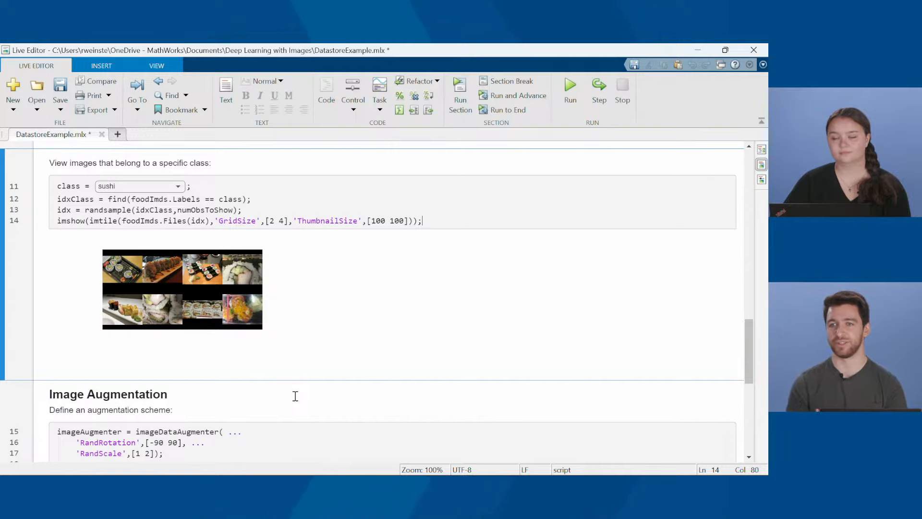
scroll(290, 393, "down", 2)
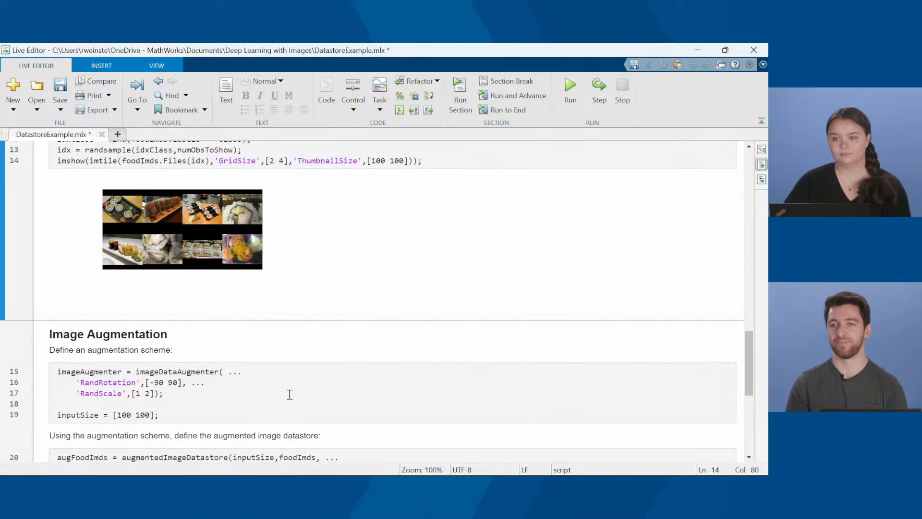
left_click(231, 417)
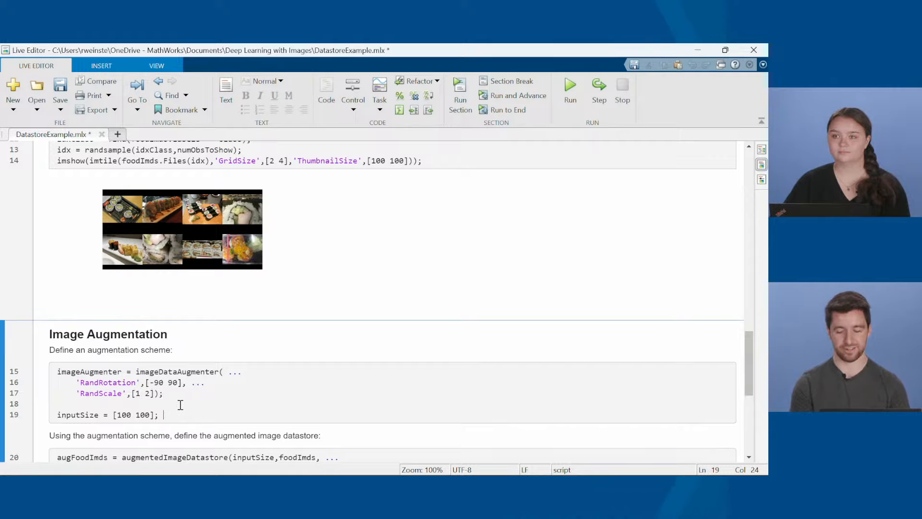
scroll(180, 405, "down", 2)
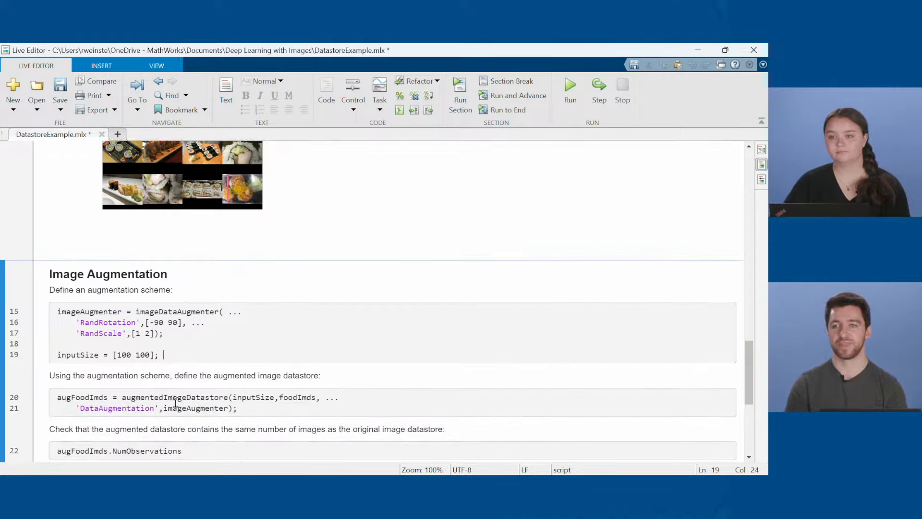
scroll(175, 405, "down", 2)
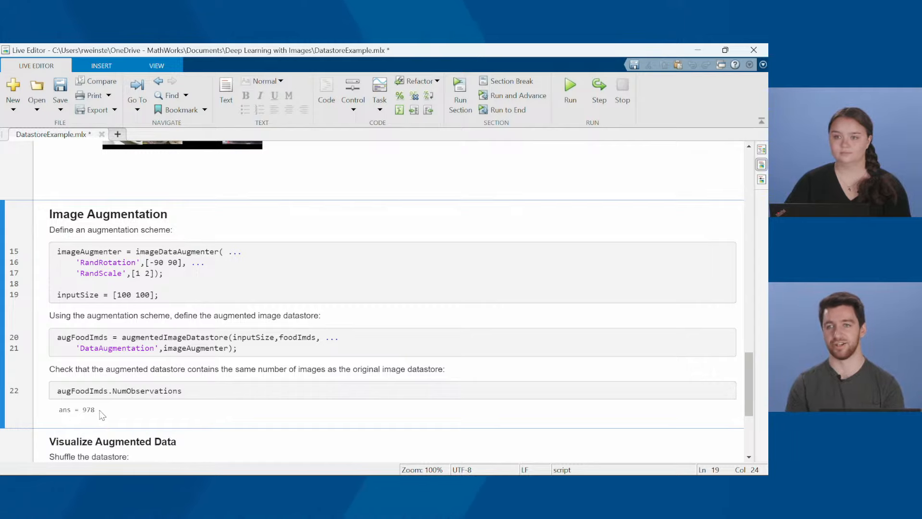
Step: Run the Visualize Augmented Data section to shuffle the datastore, read two subsets, and compare their augmented image grids
scroll(100, 408, "down", 6)
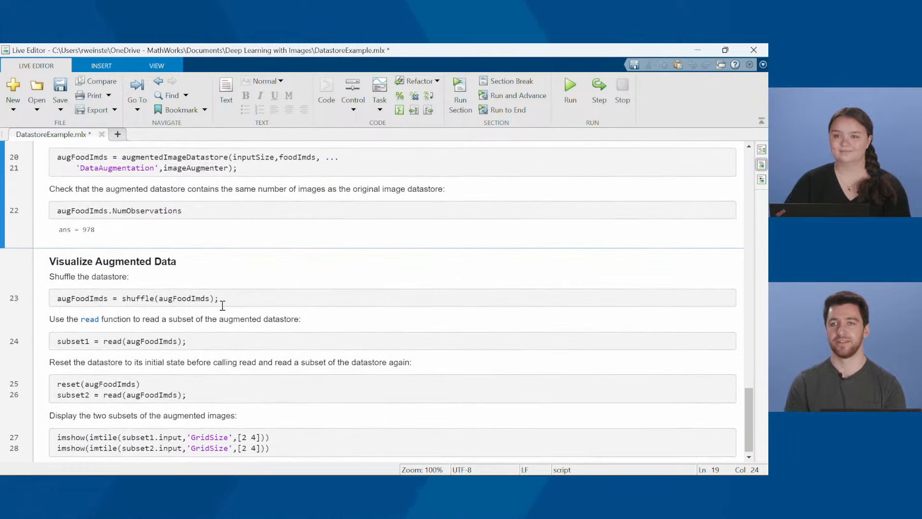
left_click(226, 299)
key("ctrl+Return")
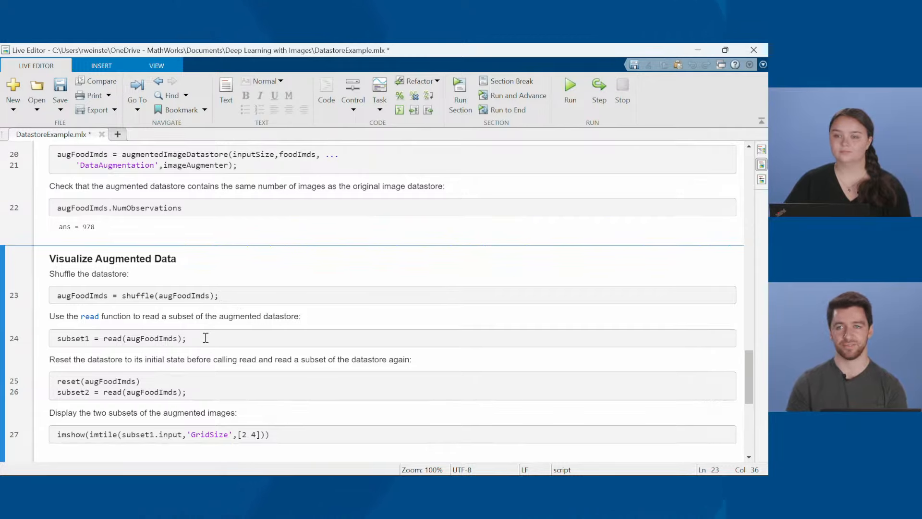
scroll(203, 356, "down", 3)
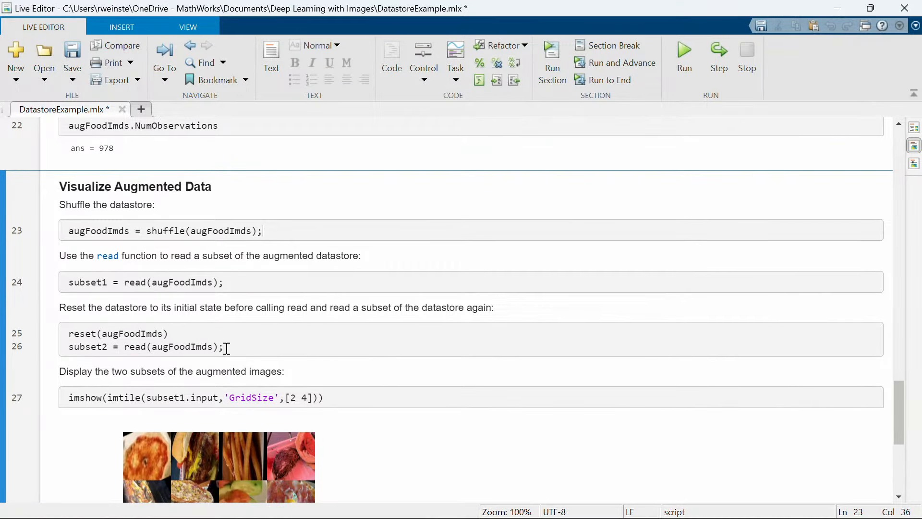
scroll(227, 348, "down", 10)
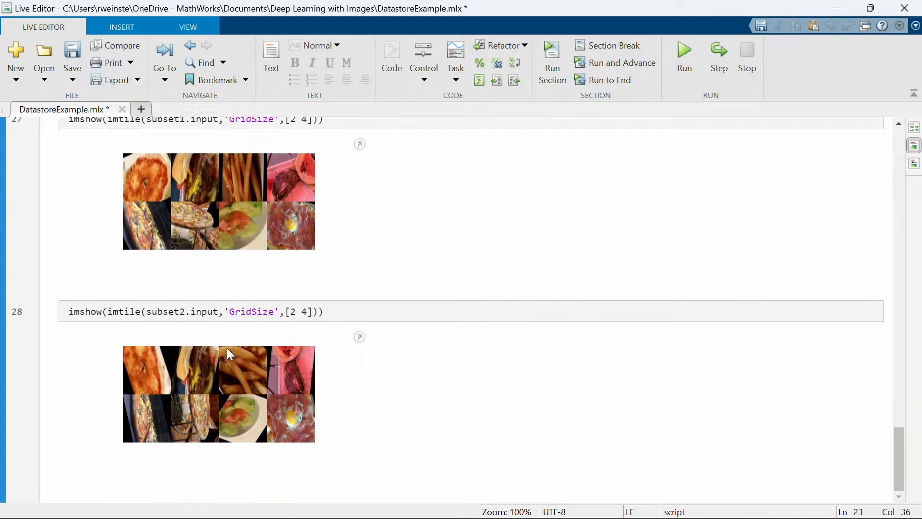